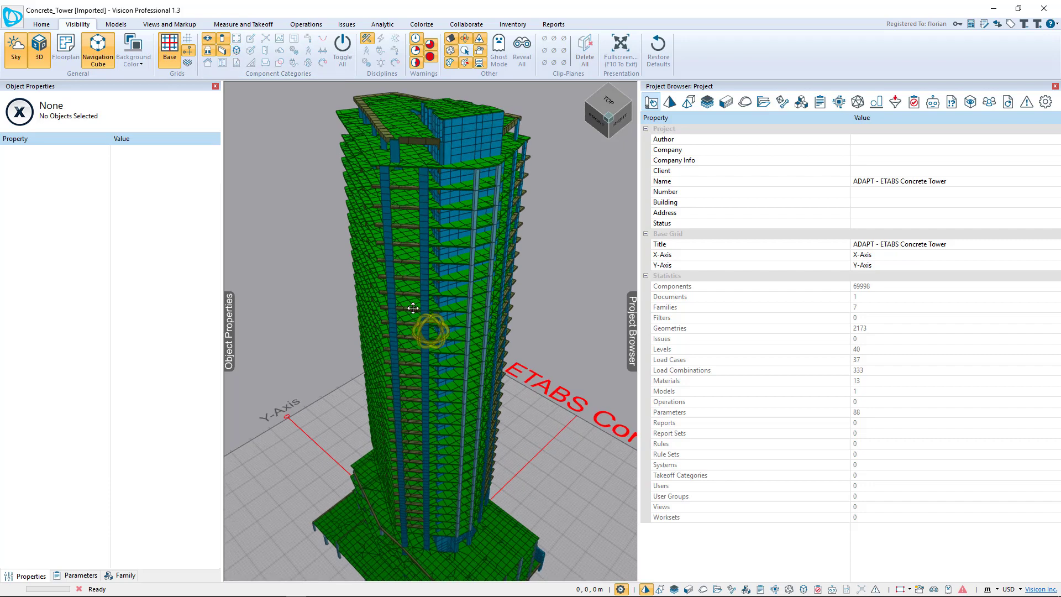
Step: Review wall W1365's ETABS parameters (400 mm, FC50, section WallFC50), then deselect it
middle_drag(413, 305, 415, 354)
scroll(434, 301, up, 2)
click(461, 217)
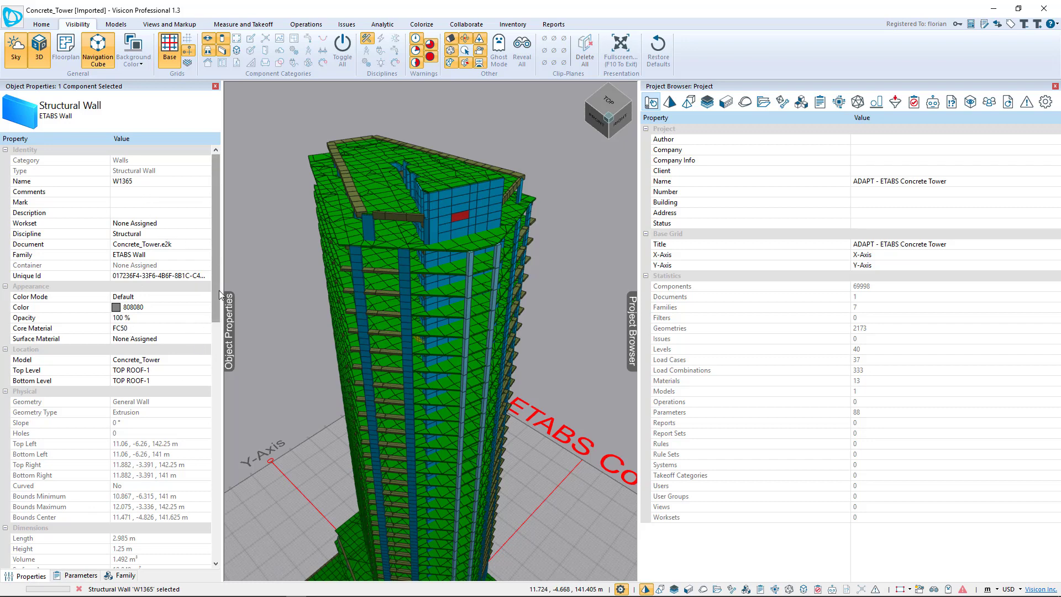
scroll(219, 290, down, 3)
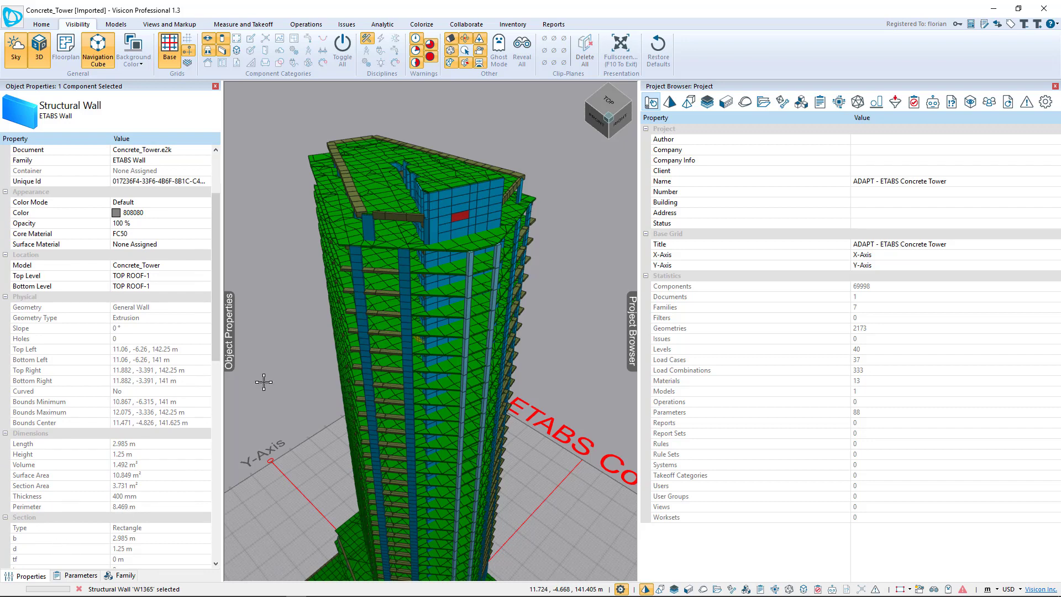
click(80, 576)
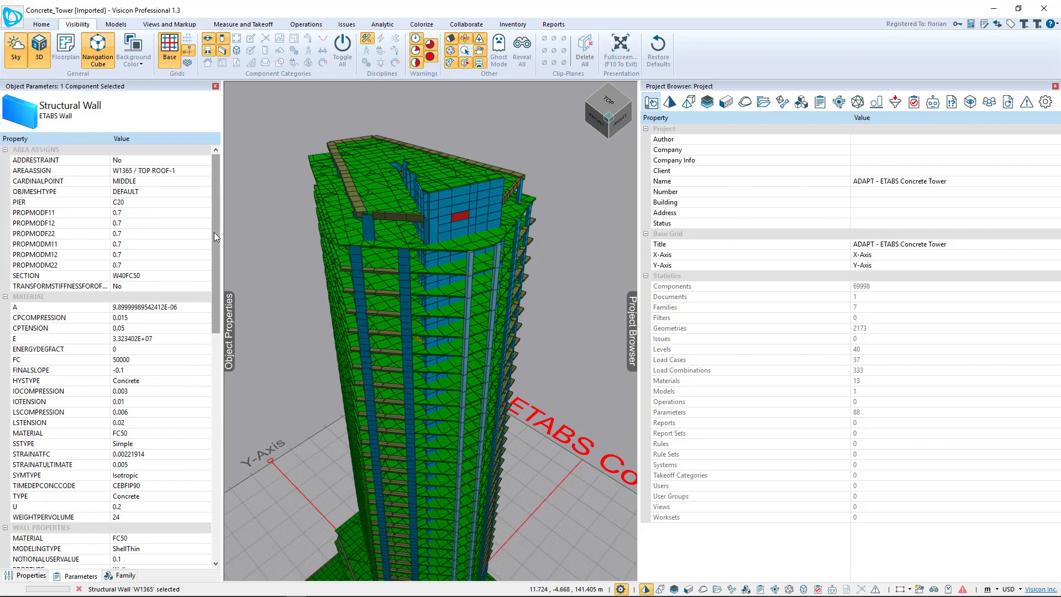
scroll(214, 237, down, 2)
scroll(215, 245, up, 2)
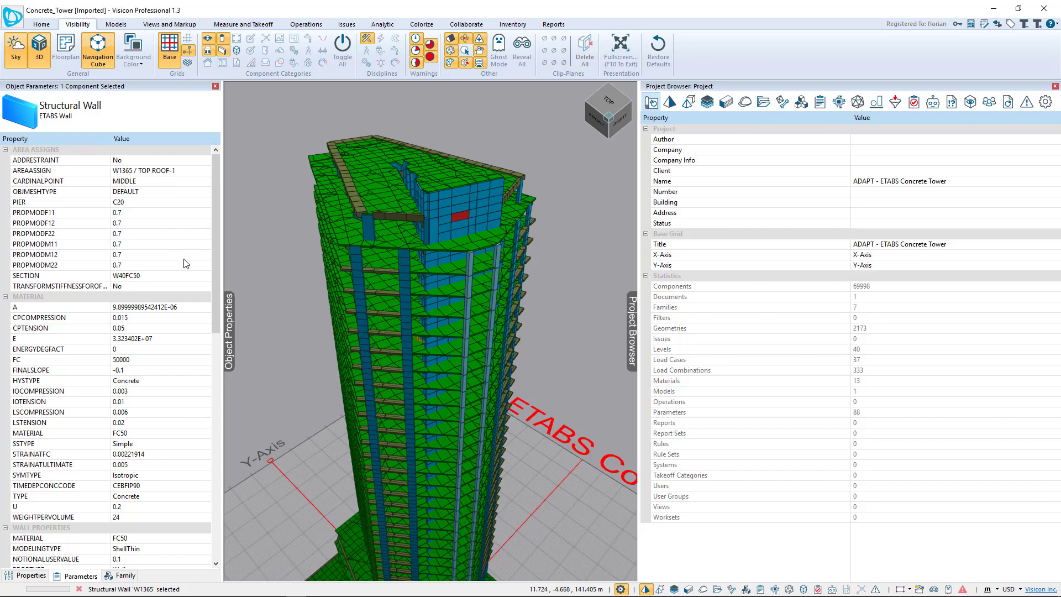
click(252, 261)
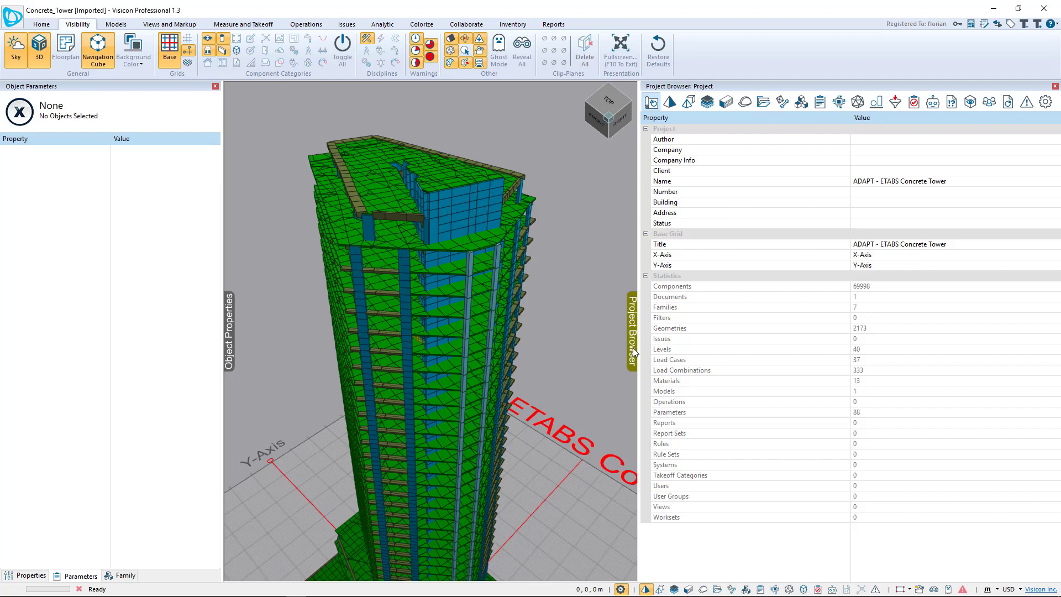
Step: Insert a new blank rule in the project's Rules list
click(914, 103)
right_click(710, 166)
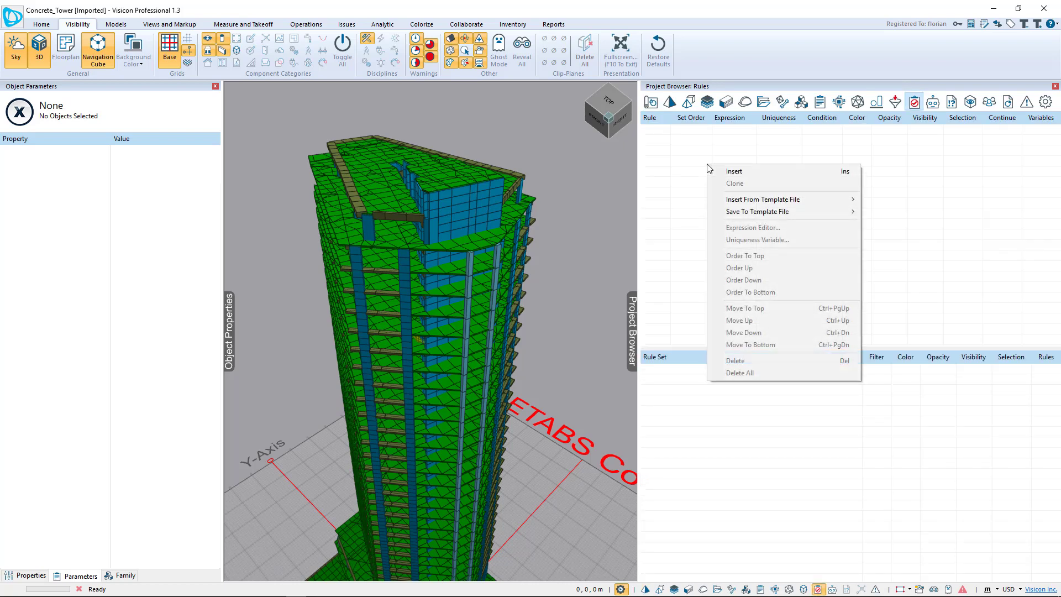
click(734, 172)
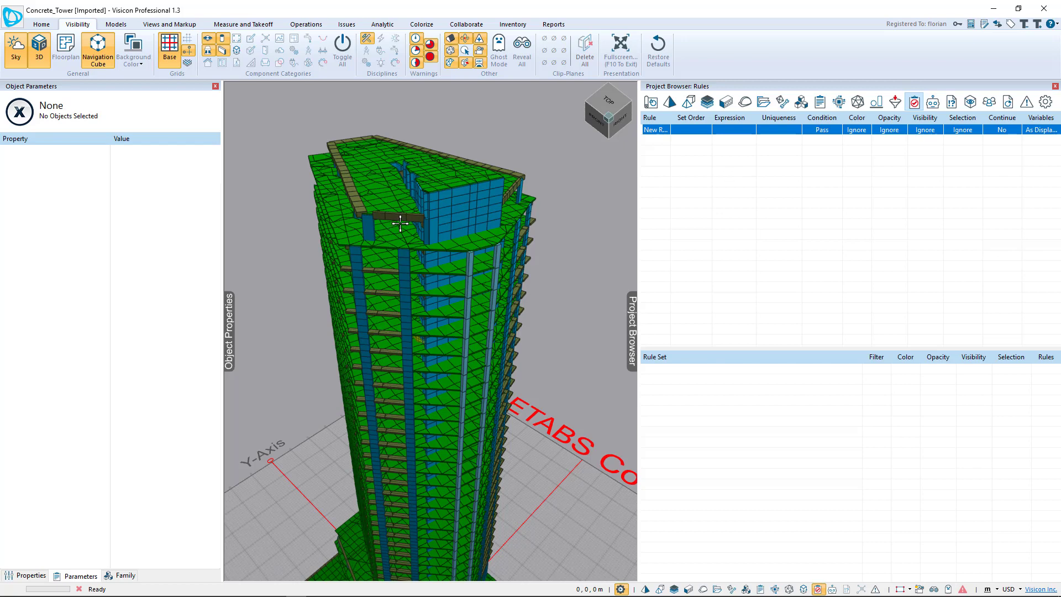
Step: Copy the Thickness variable from roof slab F4115 and select the New Rule
click(375, 212)
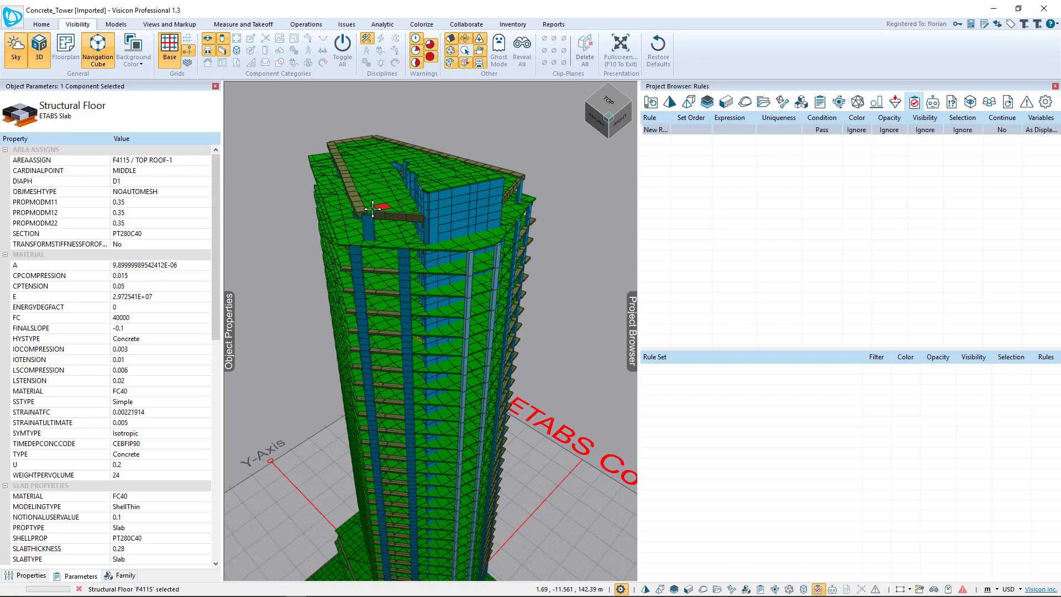
click(28, 575)
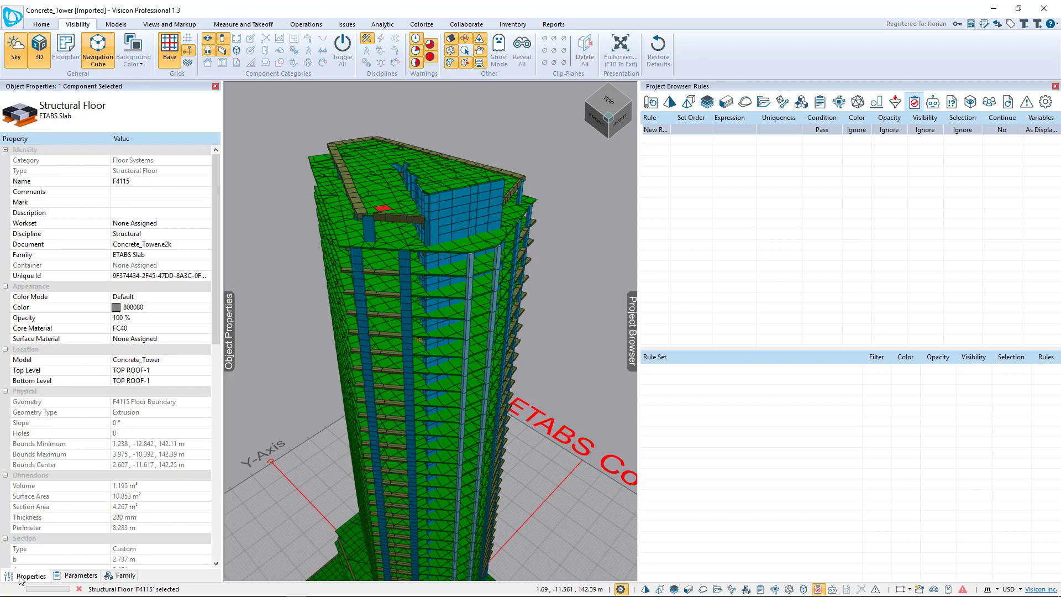
scroll(214, 263, down, 5)
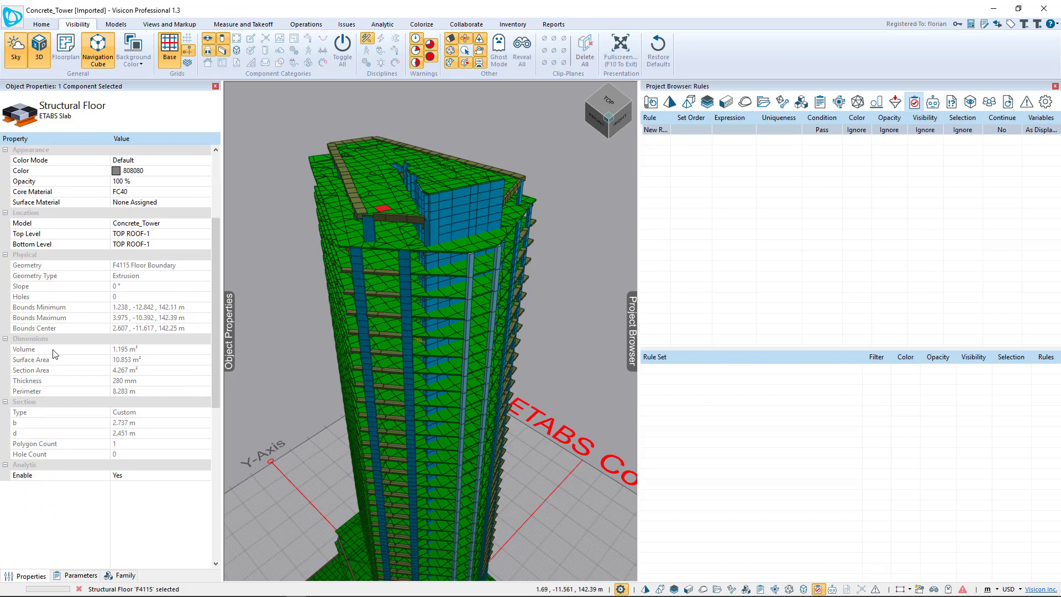
click(54, 382)
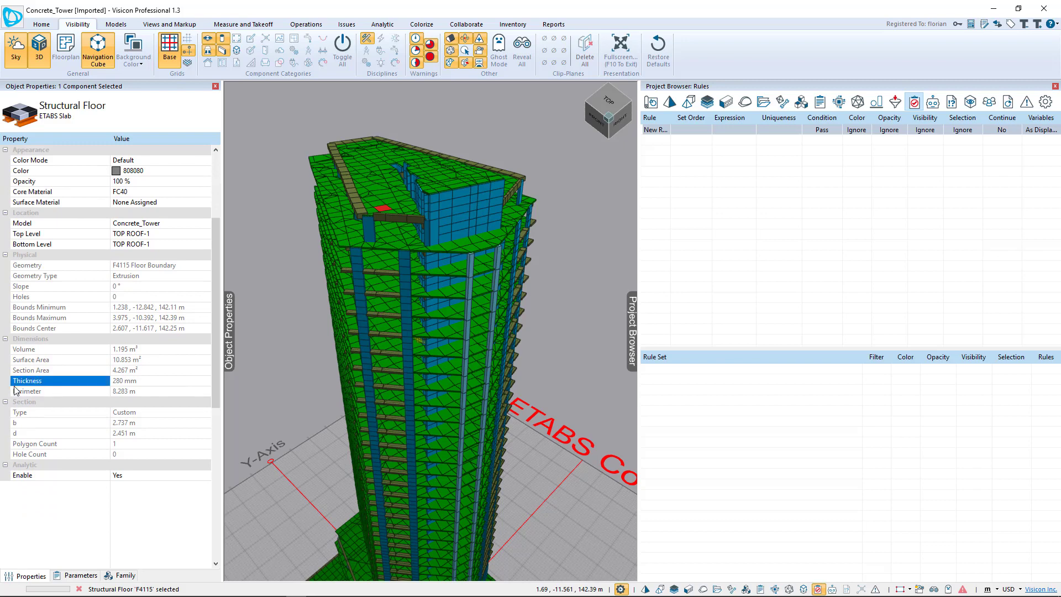
right_click(57, 382)
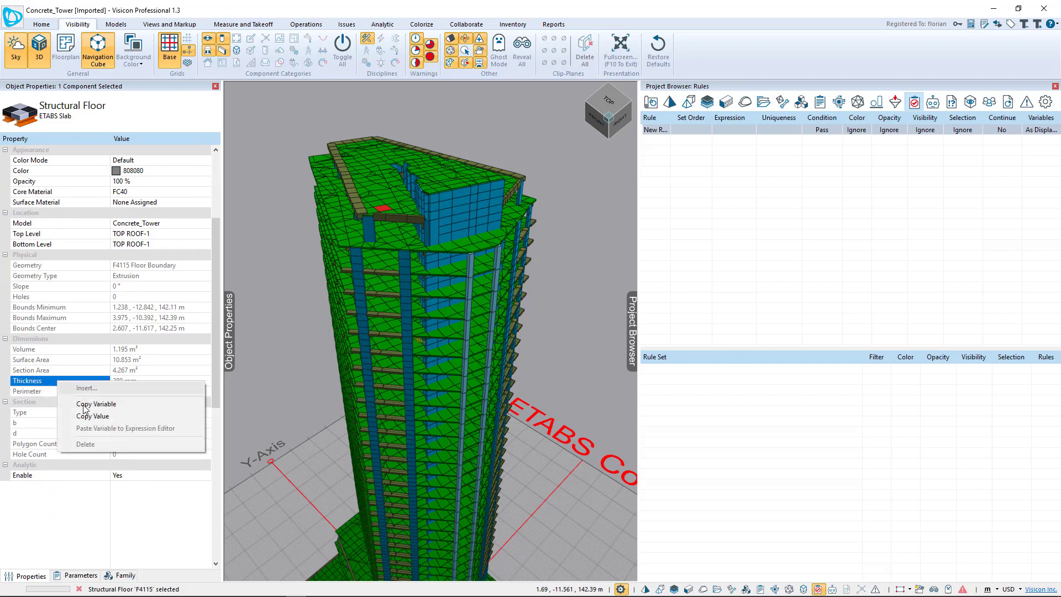
click(101, 406)
click(666, 130)
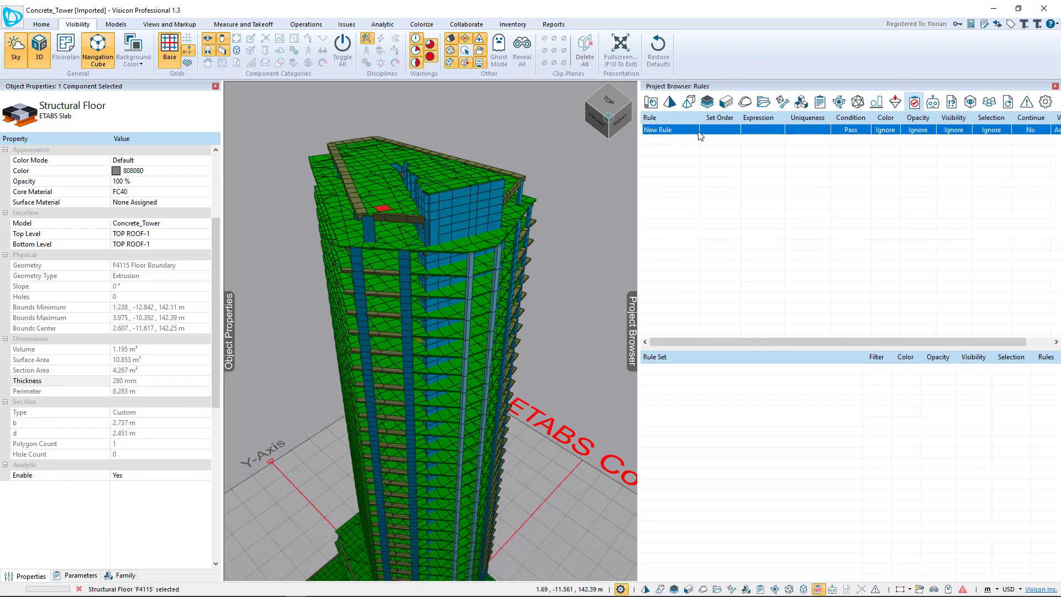
Step: Paste Thickness into the new rule's Uniqueness value
click(810, 130)
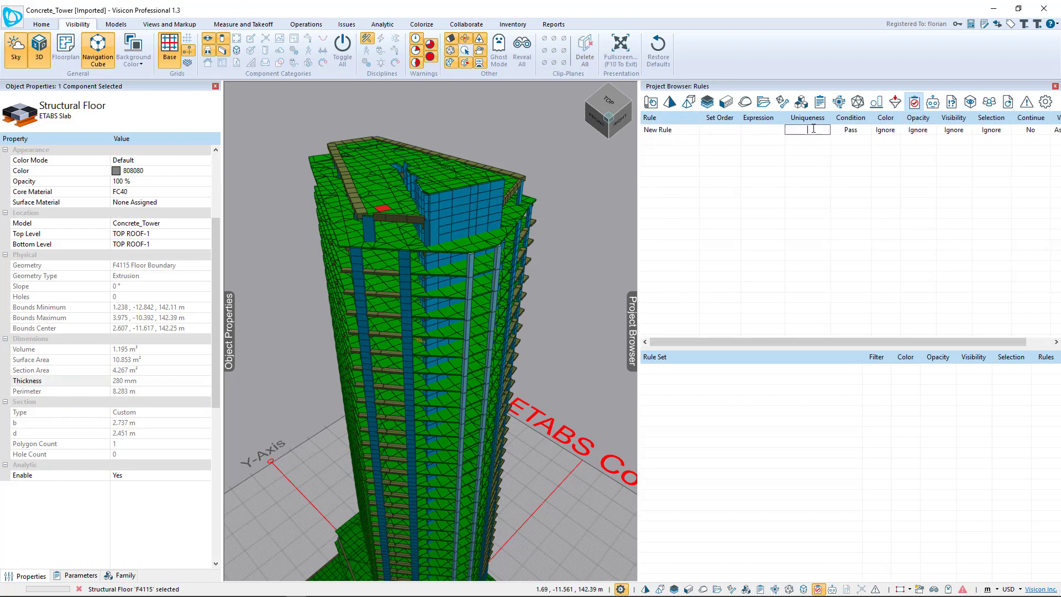
right_click(814, 128)
click(774, 174)
key(Return)
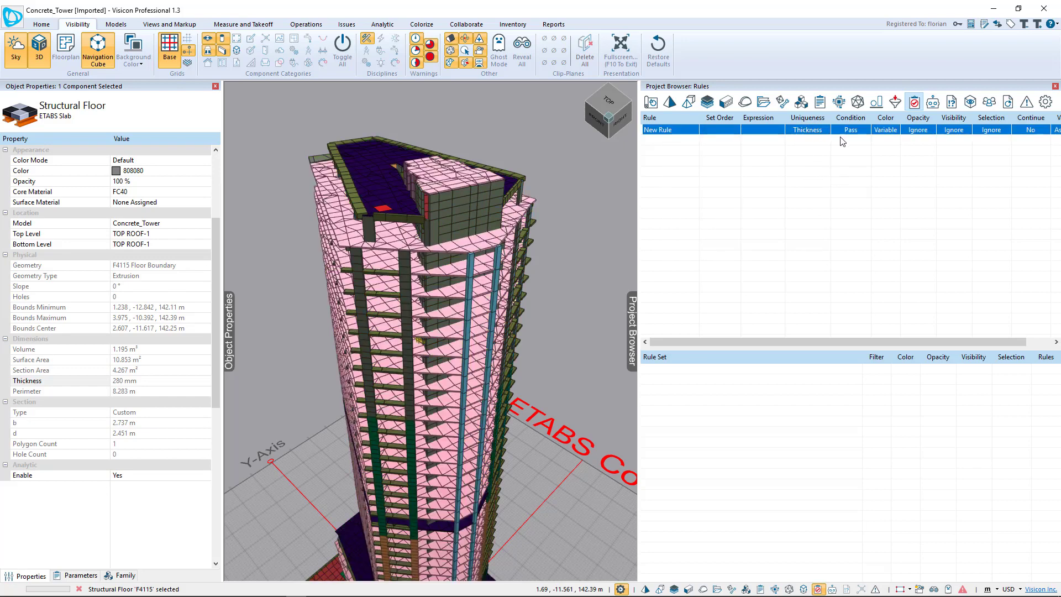
drag(833, 340, 883, 334)
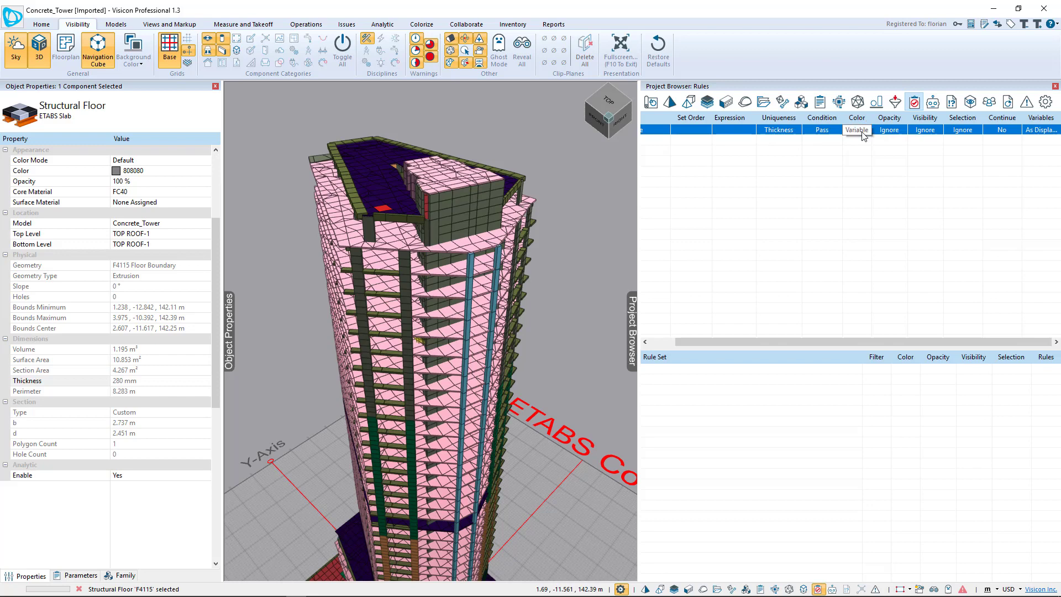
Step: Switch the rule's condition to Fail and back to Pass, then deselect the slab
click(827, 131)
click(826, 141)
click(825, 131)
click(829, 156)
click(547, 300)
Step: Move to the tower base and select slab F9414 on B1, showing 500 mm thickness, FC45
middle_drag(548, 300, 534, 344)
scroll(535, 286, down, 2)
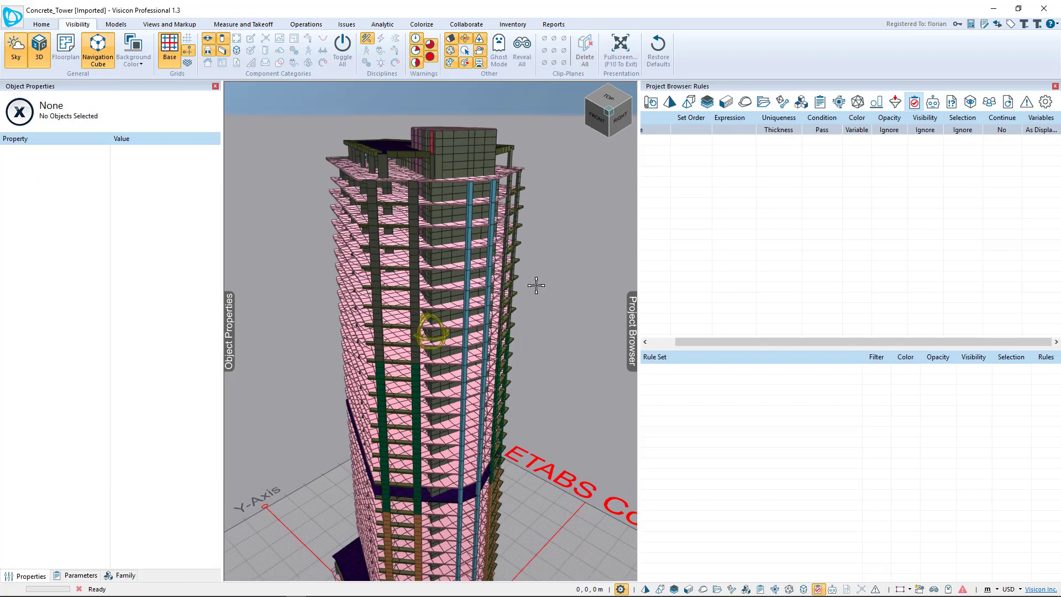
drag(688, 346, 662, 346)
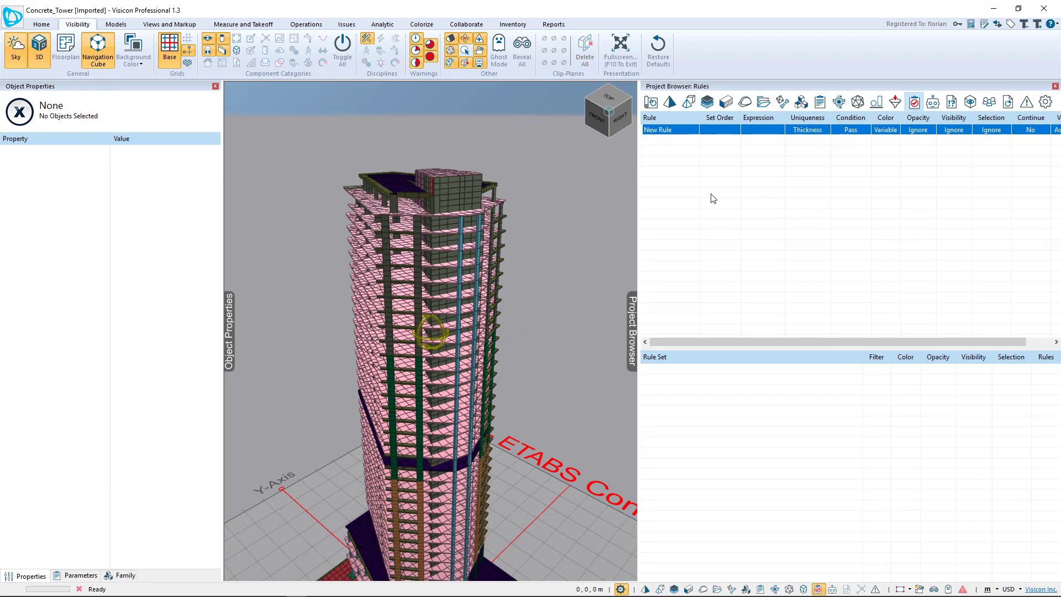
drag(551, 293, 498, 295)
scroll(498, 295, up, 5)
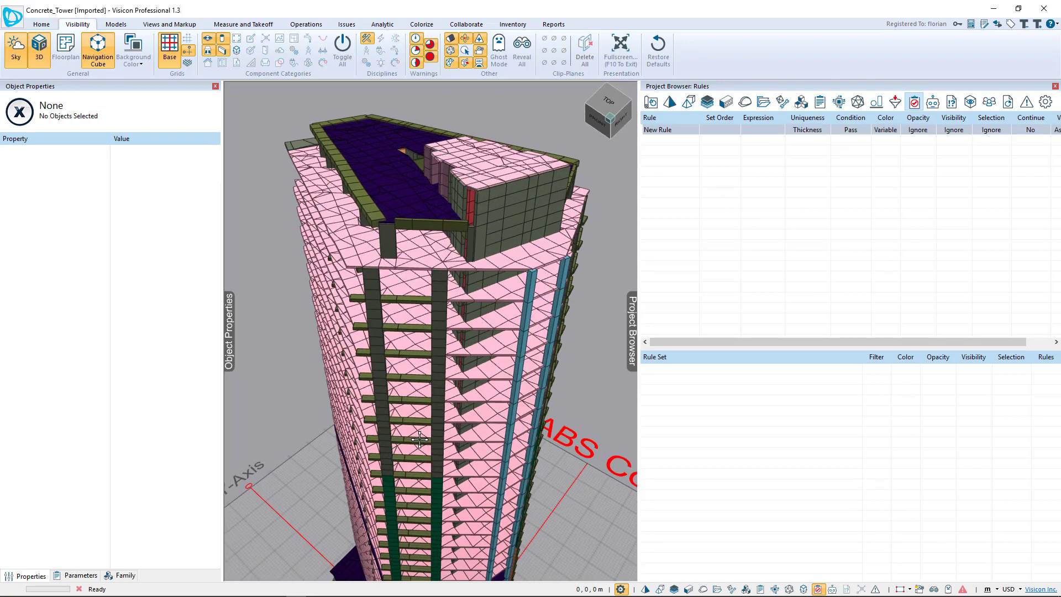
middle_drag(421, 436, 442, 221)
middle_drag(449, 520, 443, 365)
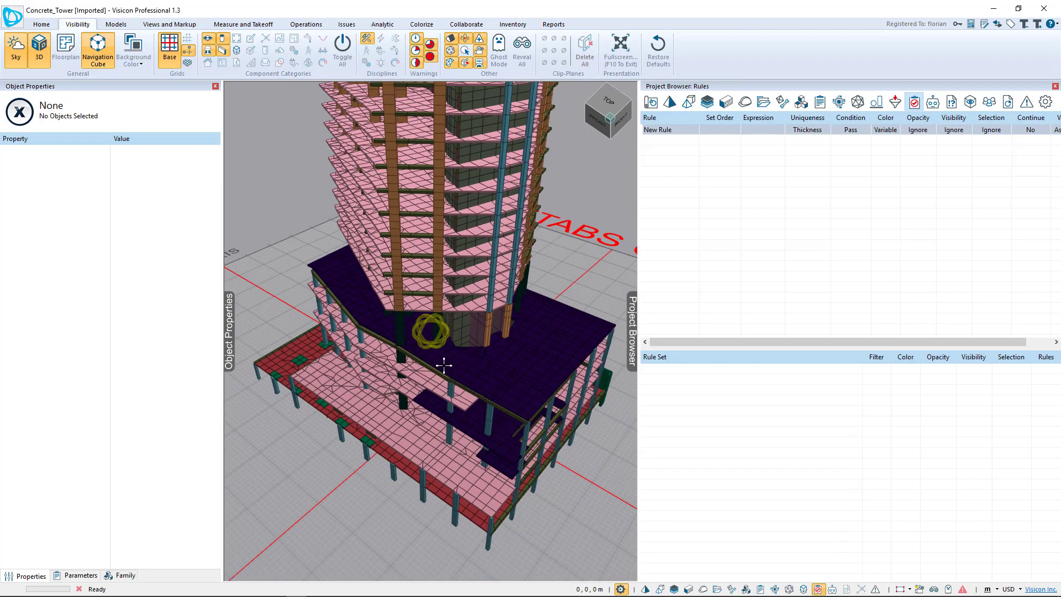
scroll(453, 376, up, 4)
drag(460, 381, 400, 462)
middle_drag(400, 462, 450, 399)
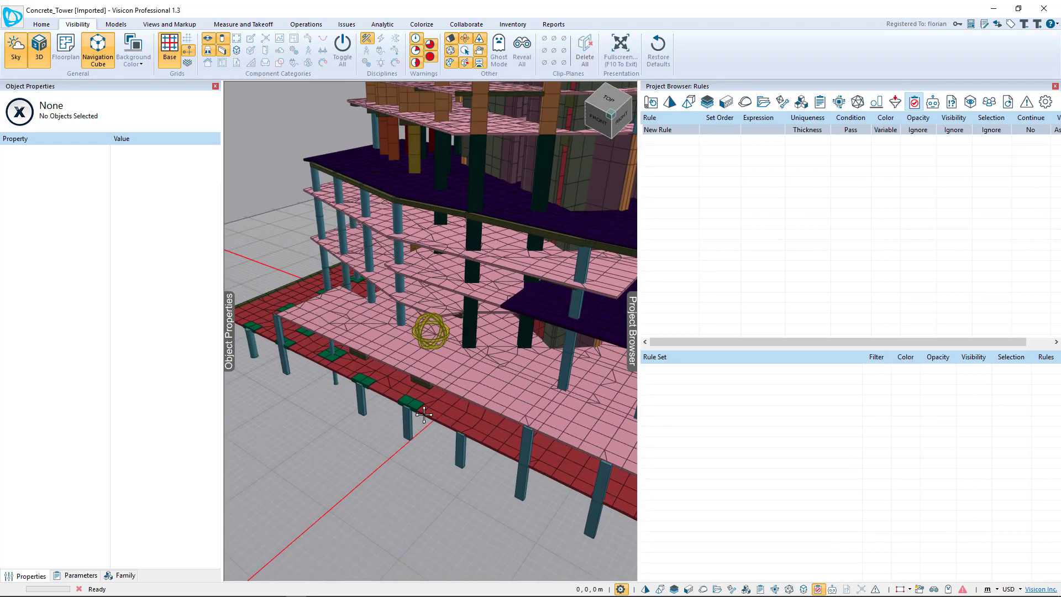
click(335, 363)
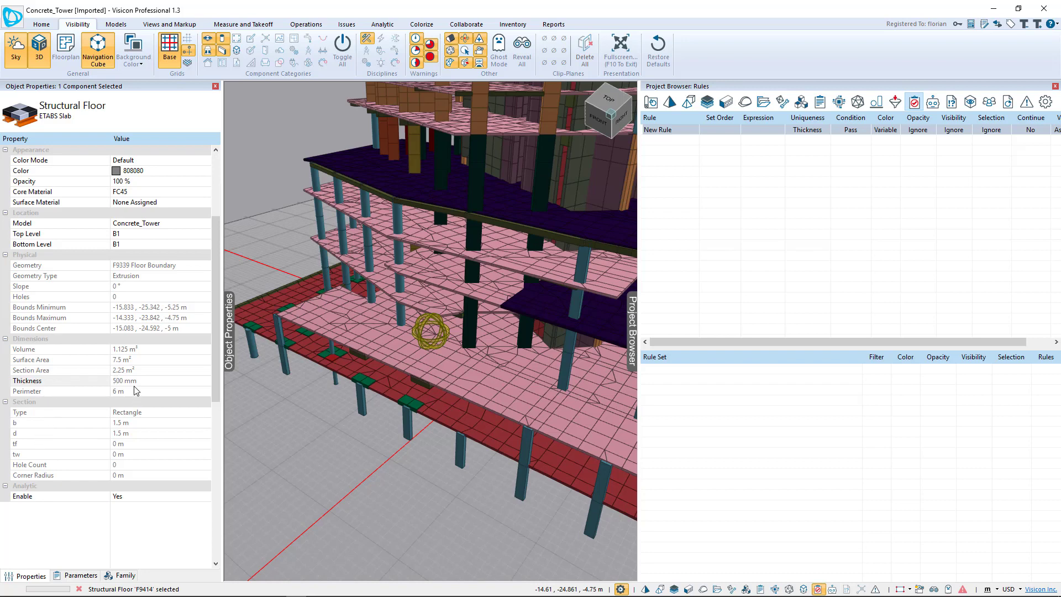
Step: Compare slab thicknesses up the tower (250, 230 mm), ending with F3974 on L4 at 280 mm
click(361, 379)
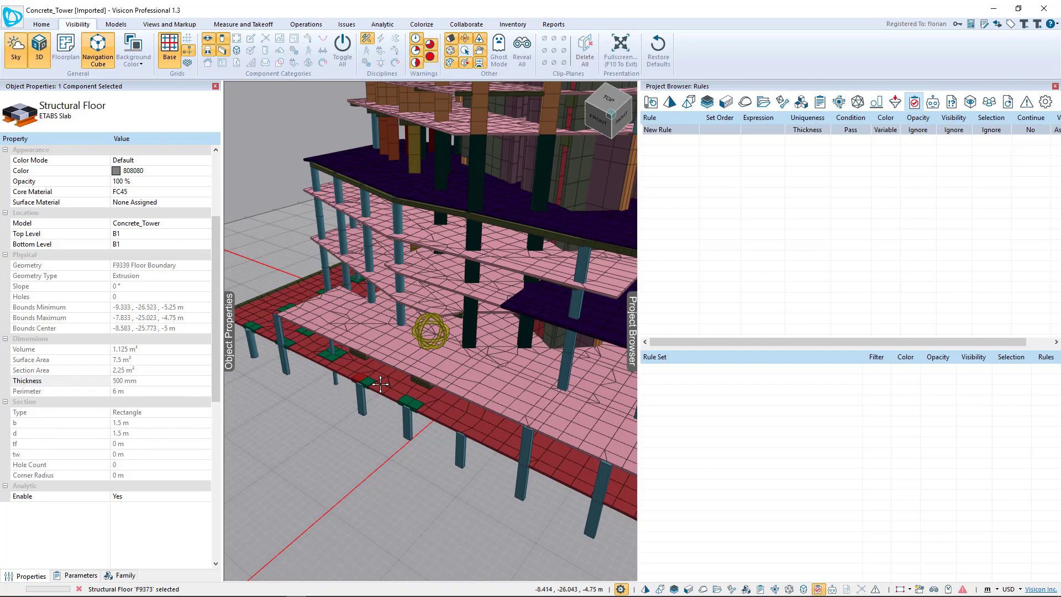
click(354, 369)
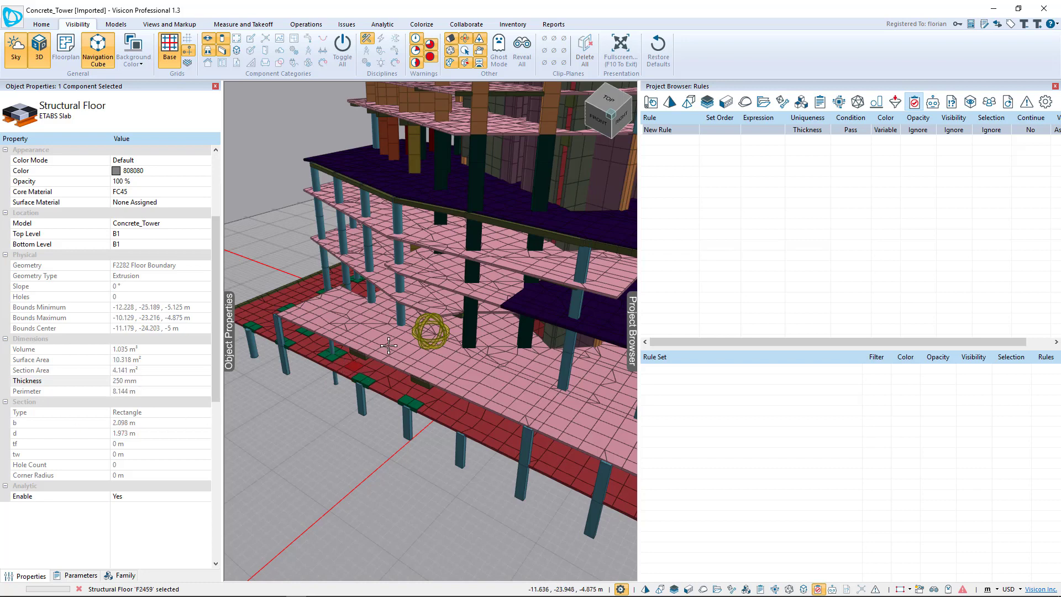
click(348, 358)
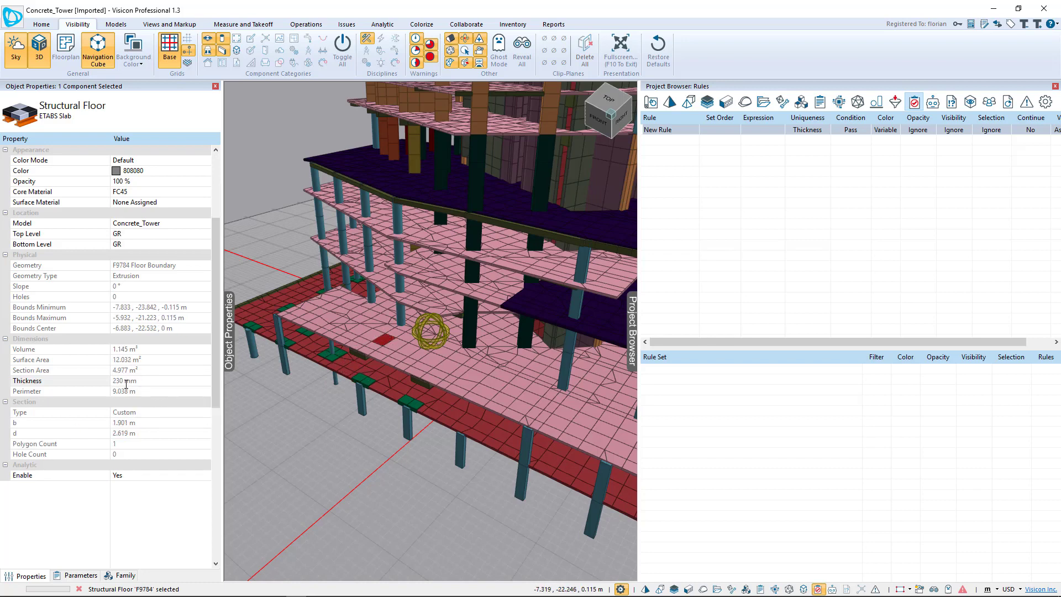
middle_drag(477, 334, 431, 480)
middle_drag(434, 343, 431, 471)
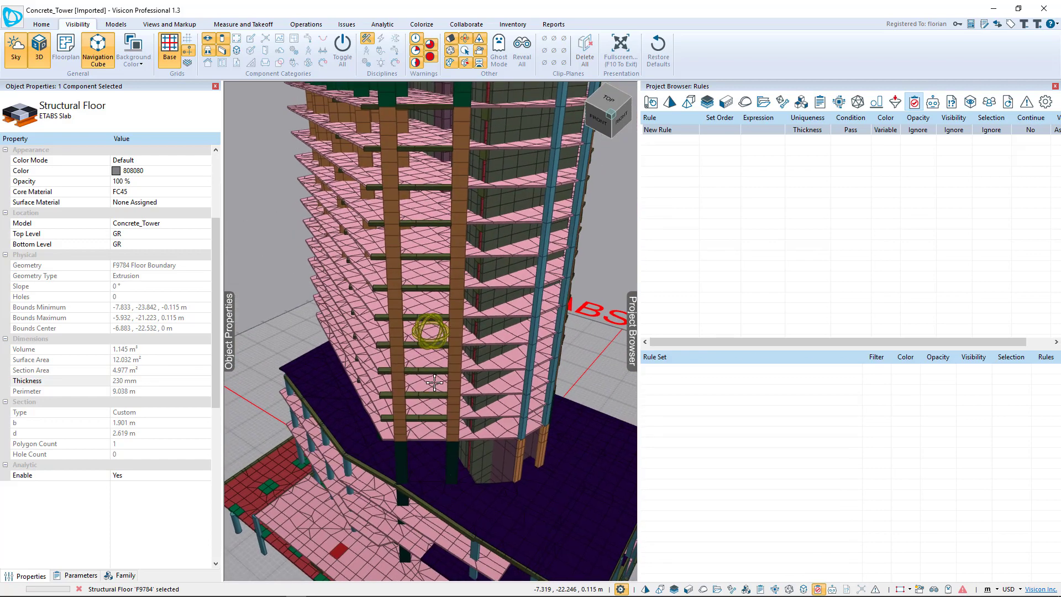
middle_drag(432, 203, 393, 438)
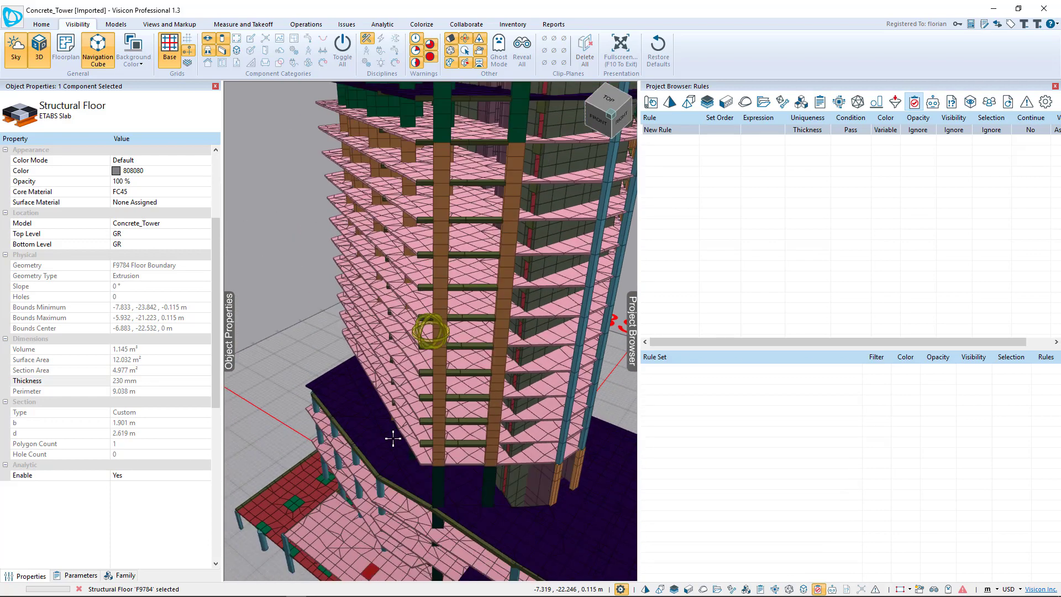
click(380, 451)
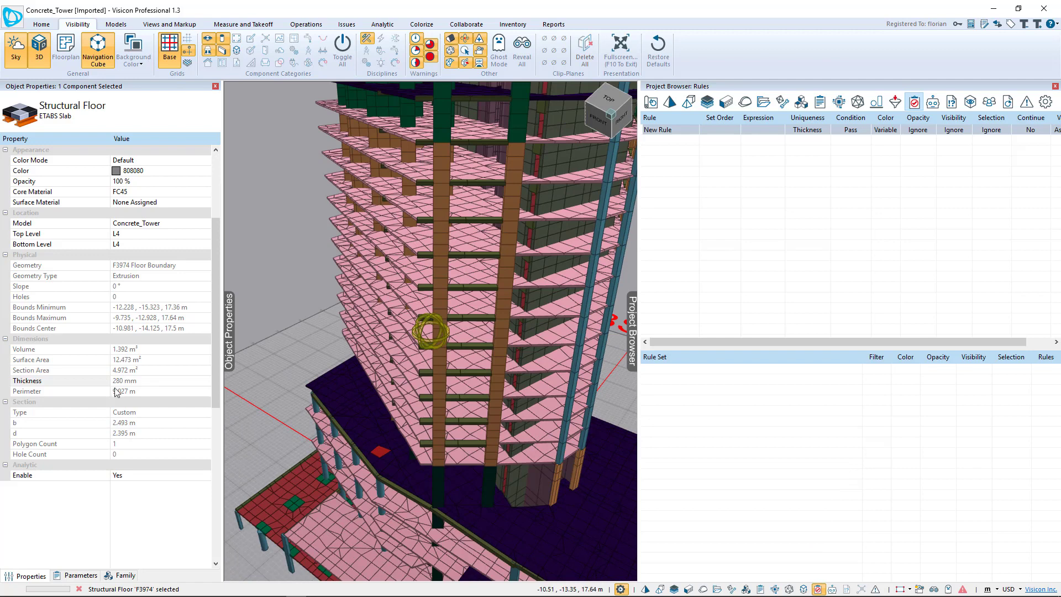
Step: Frame the whole tower in view and clear the slab selection
scroll(426, 330, down, 3)
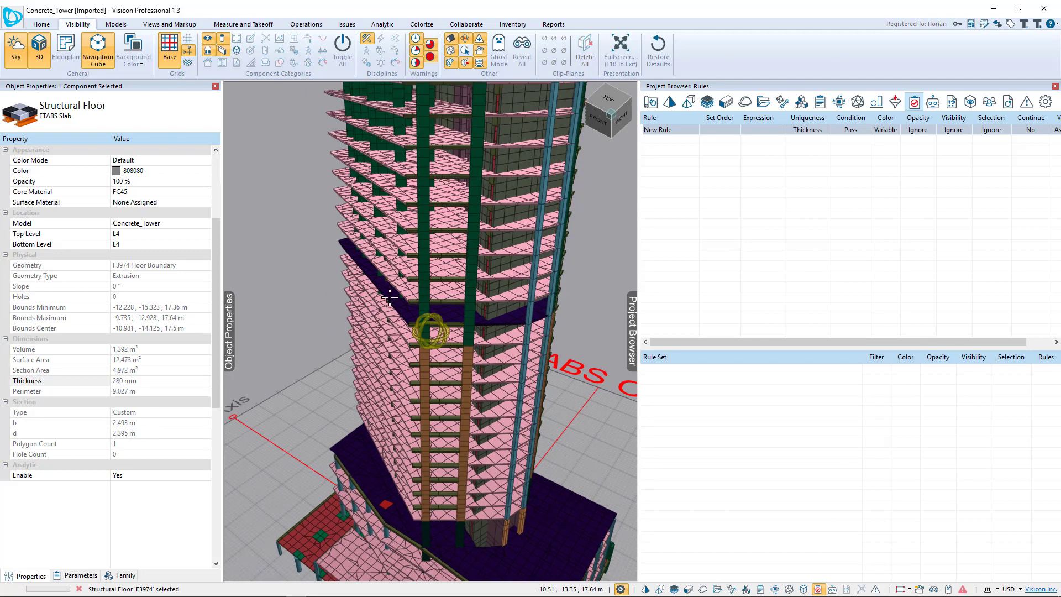
scroll(481, 409, down, 2)
middle_drag(481, 409, 448, 399)
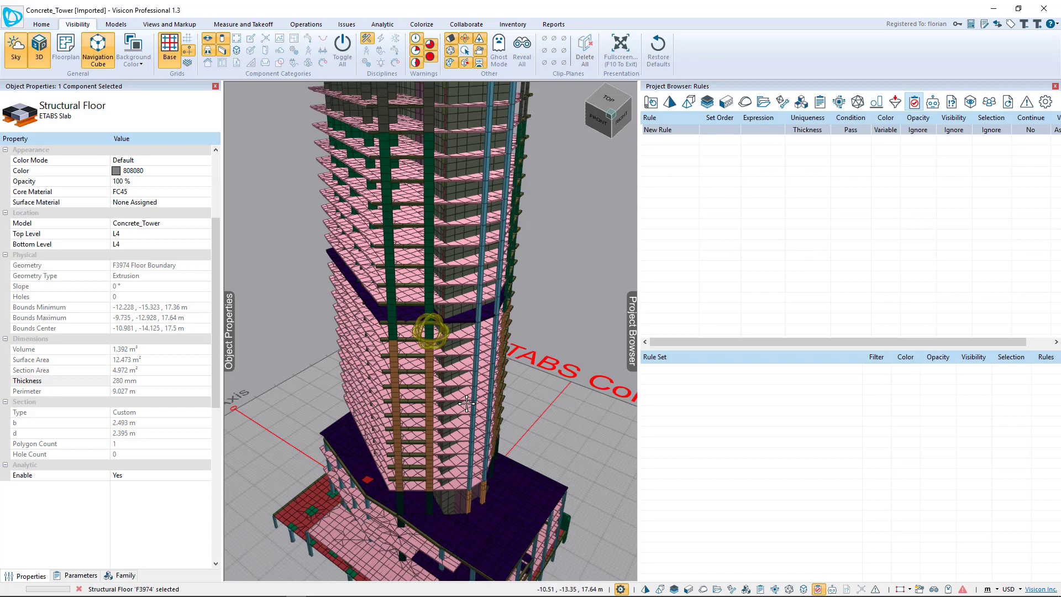
scroll(493, 316, down, 2)
middle_drag(511, 327, 507, 373)
key(Escape)
right_drag(439, 282, 507, 239)
right_drag(454, 303, 481, 303)
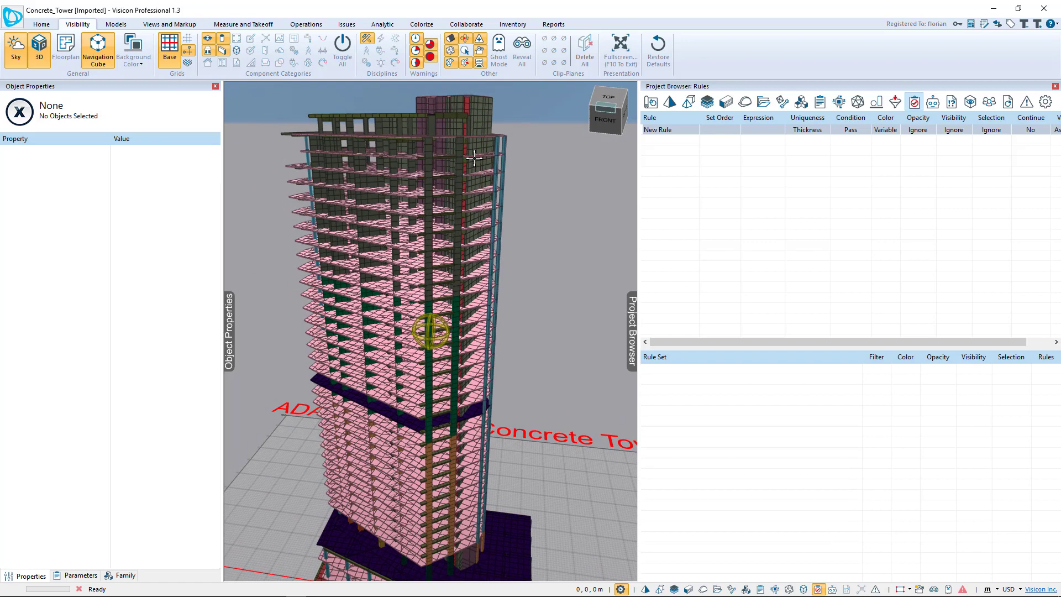
Step: Hide slabs, columns and beams so only walls show, viewing the tower top
click(207, 38)
click(223, 38)
click(207, 50)
middle_drag(483, 401, 513, 286)
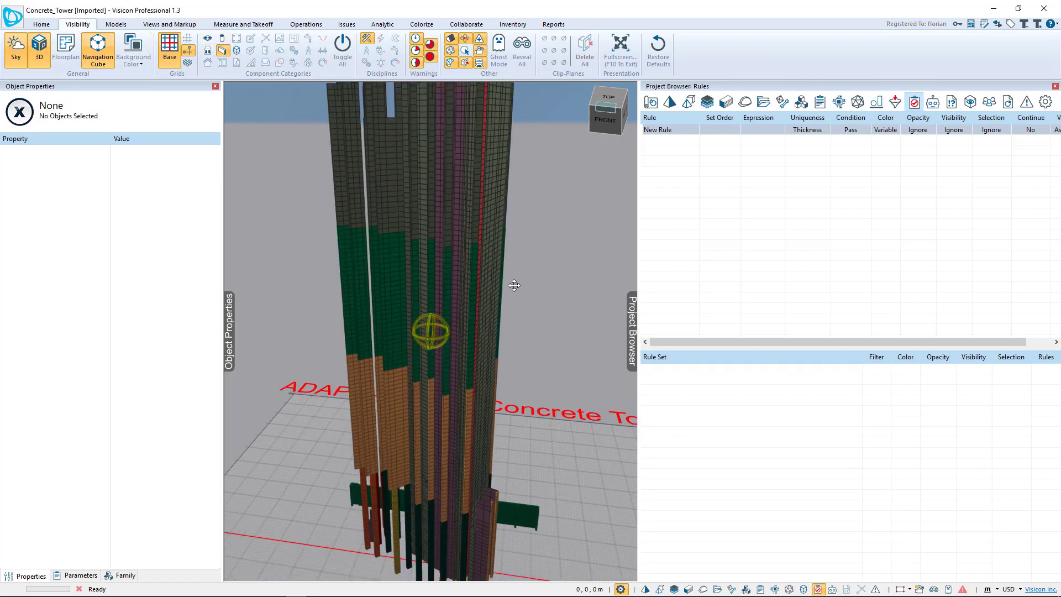
drag(514, 285, 457, 449)
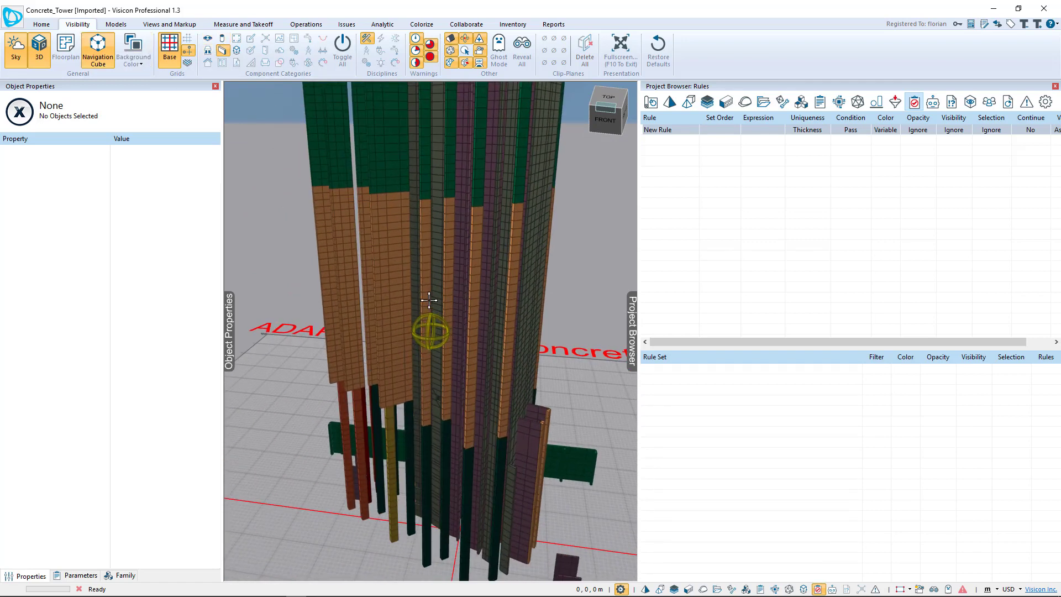
drag(459, 171, 436, 445)
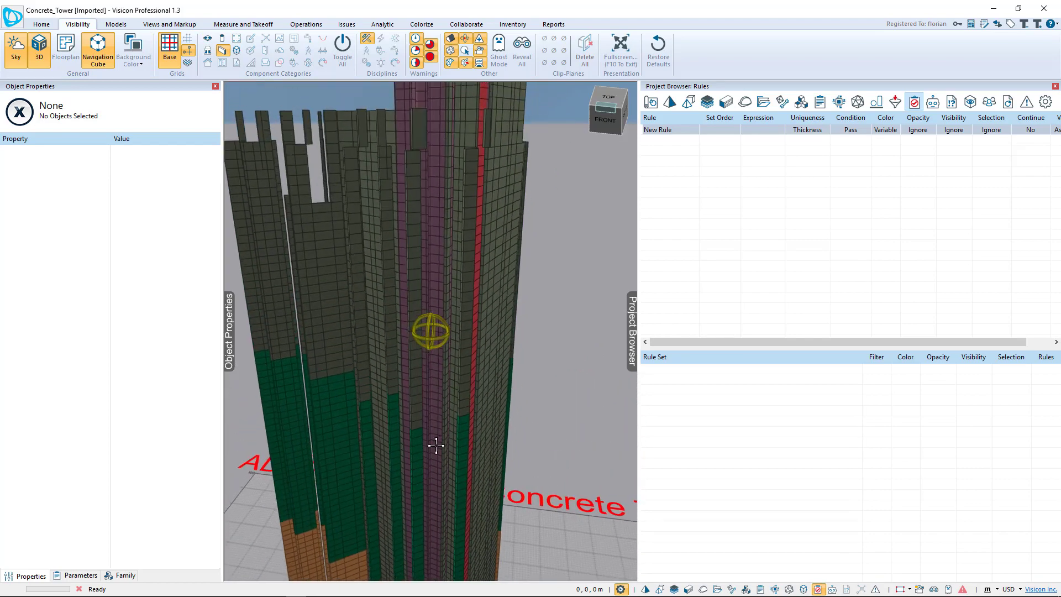
scroll(436, 446, down, 3)
middle_drag(473, 264, 511, 414)
Step: Compare top wall thicknesses: W1350 at 400 mm and W1860 at 600 mm
click(372, 275)
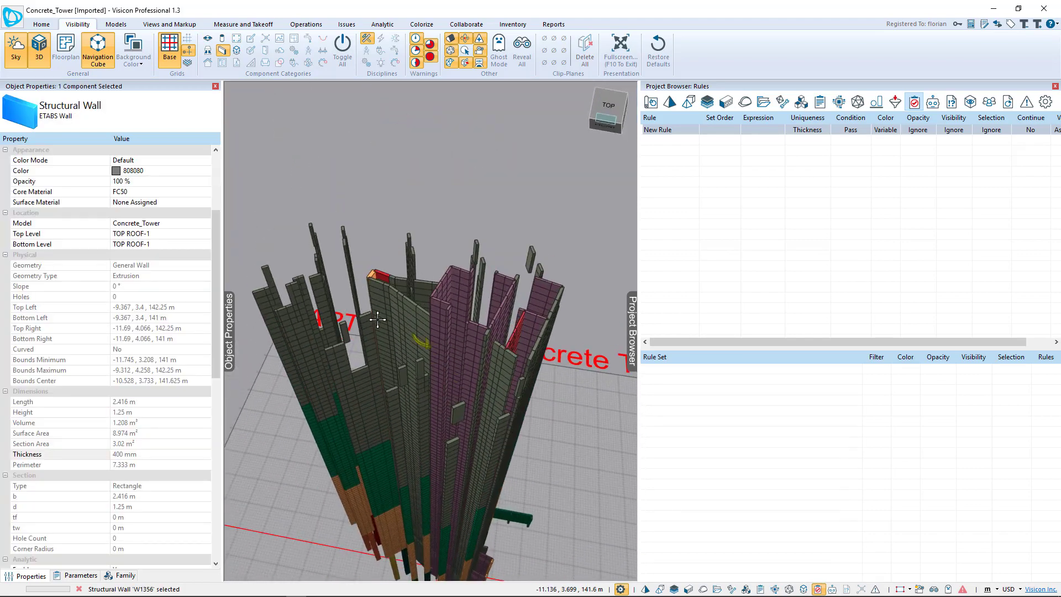
drag(378, 320, 390, 392)
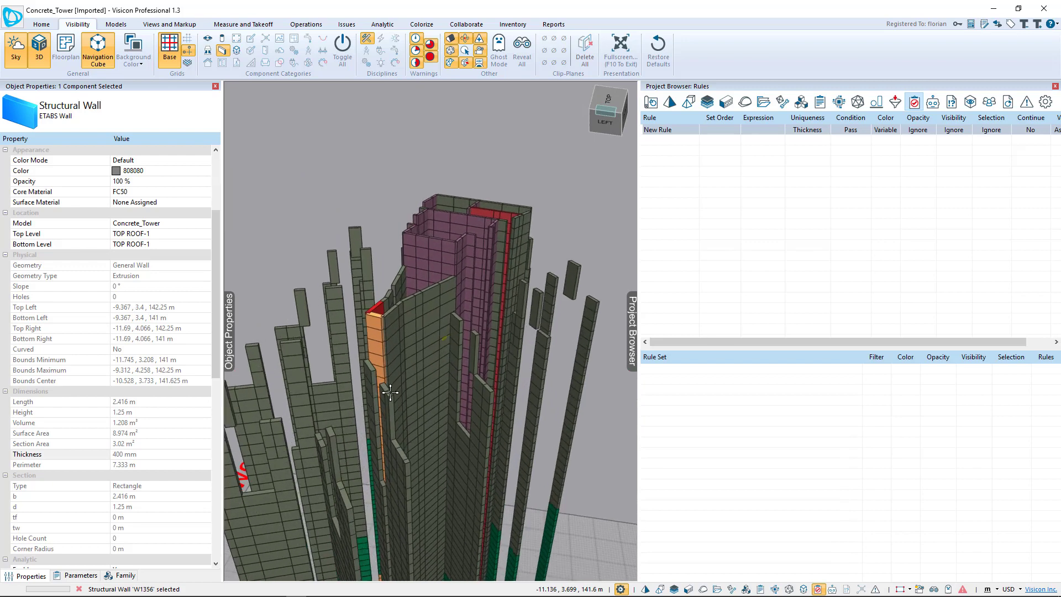
scroll(420, 384, up, 5)
click(418, 301)
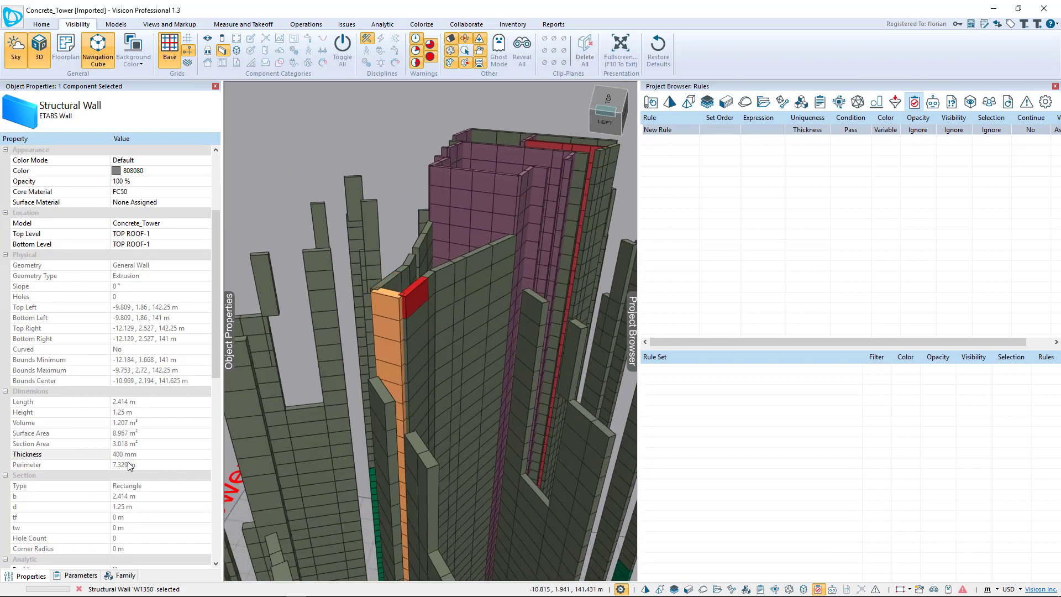
click(398, 302)
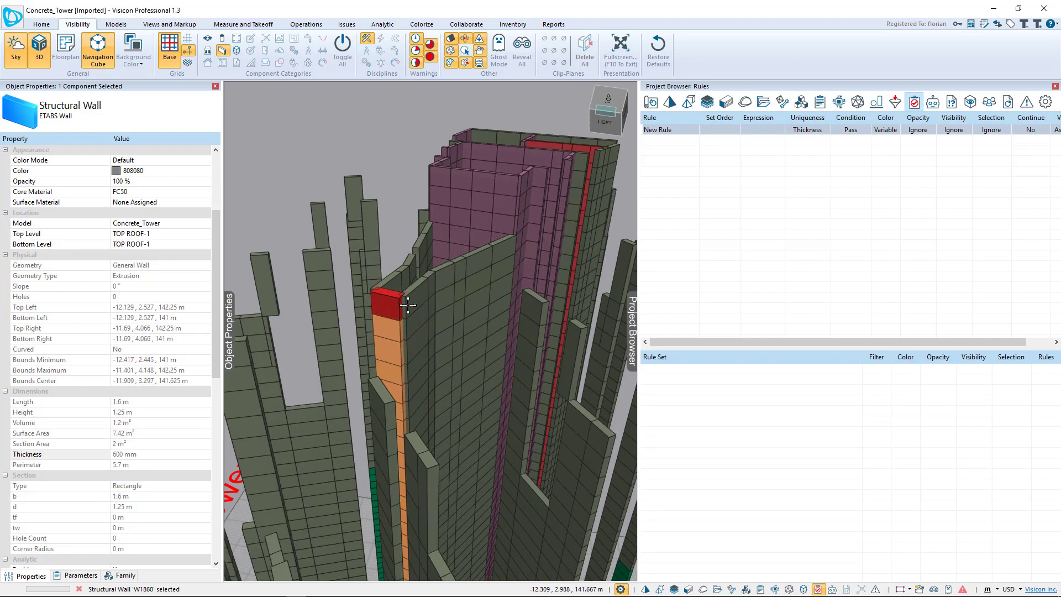
Step: Clear the wall selection and re-centre the whole wall-only tower in view
drag(389, 307, 434, 434)
scroll(426, 467, down, 5)
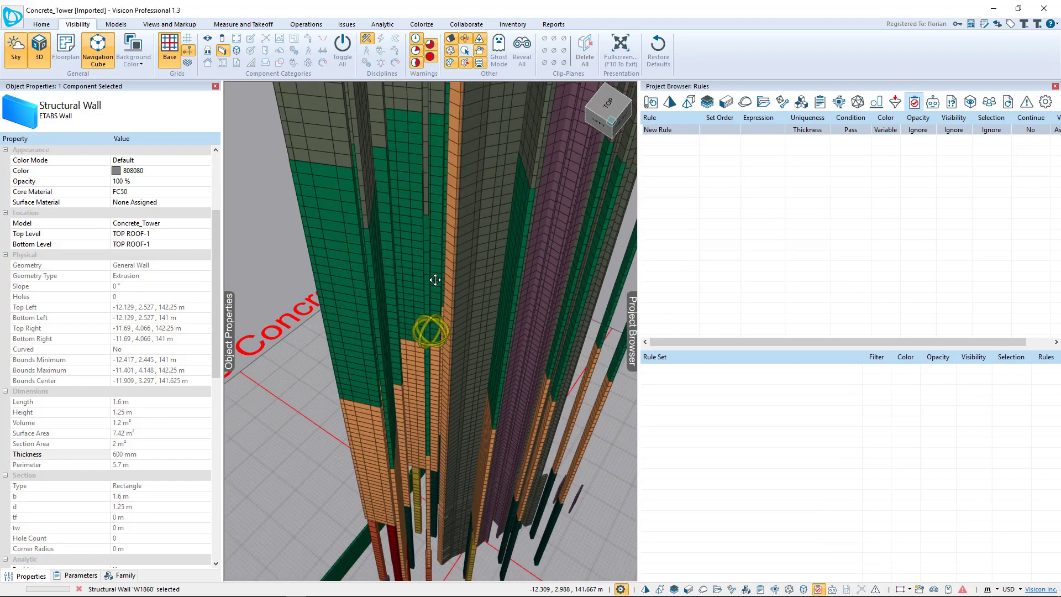
scroll(466, 263, down, 2)
middle_drag(552, 362, 525, 424)
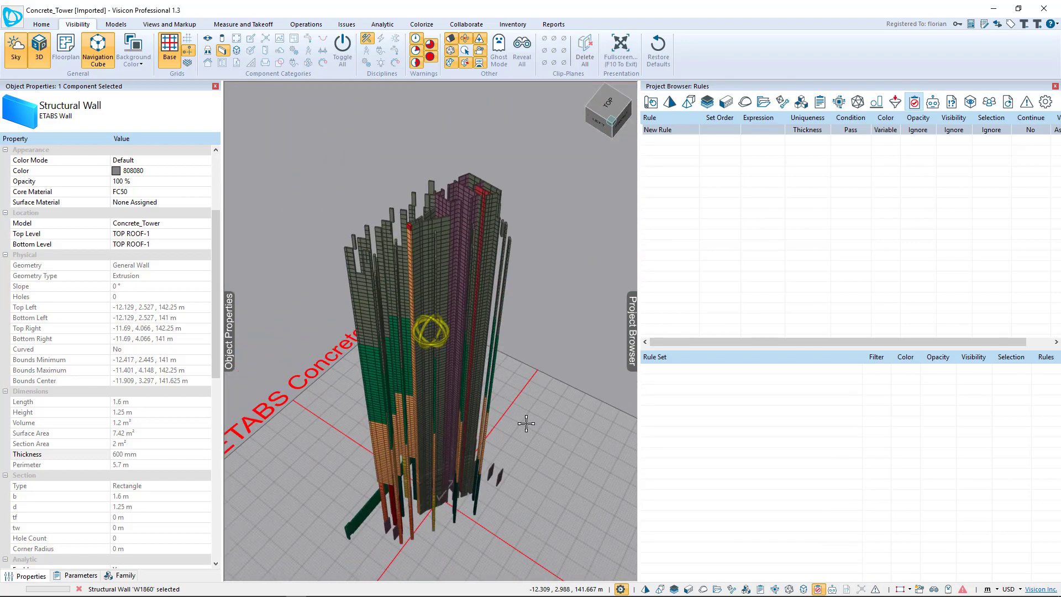
drag(525, 423, 541, 406)
click(540, 433)
middle_drag(540, 433, 538, 337)
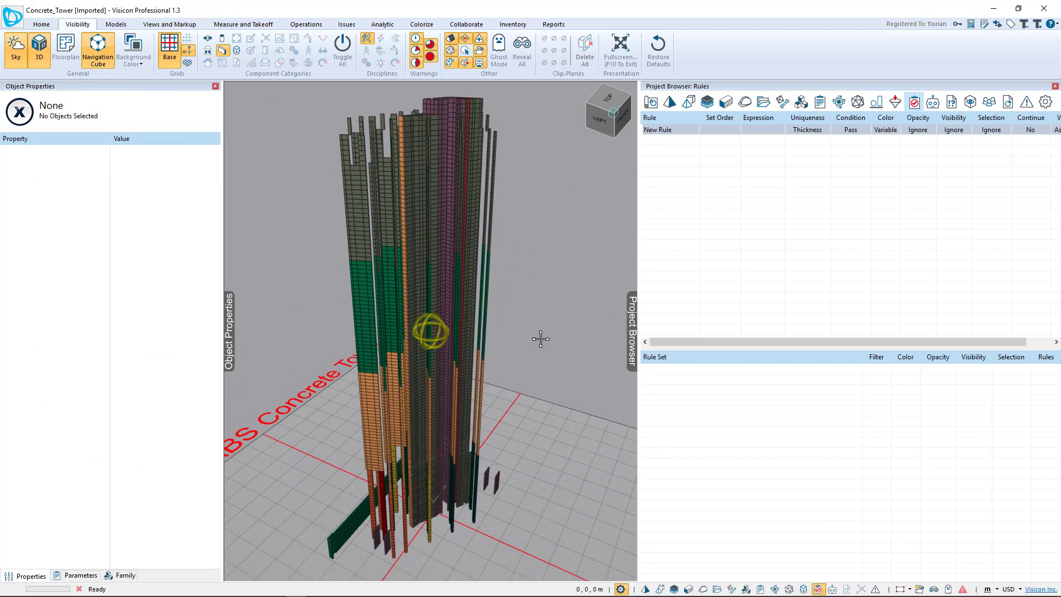
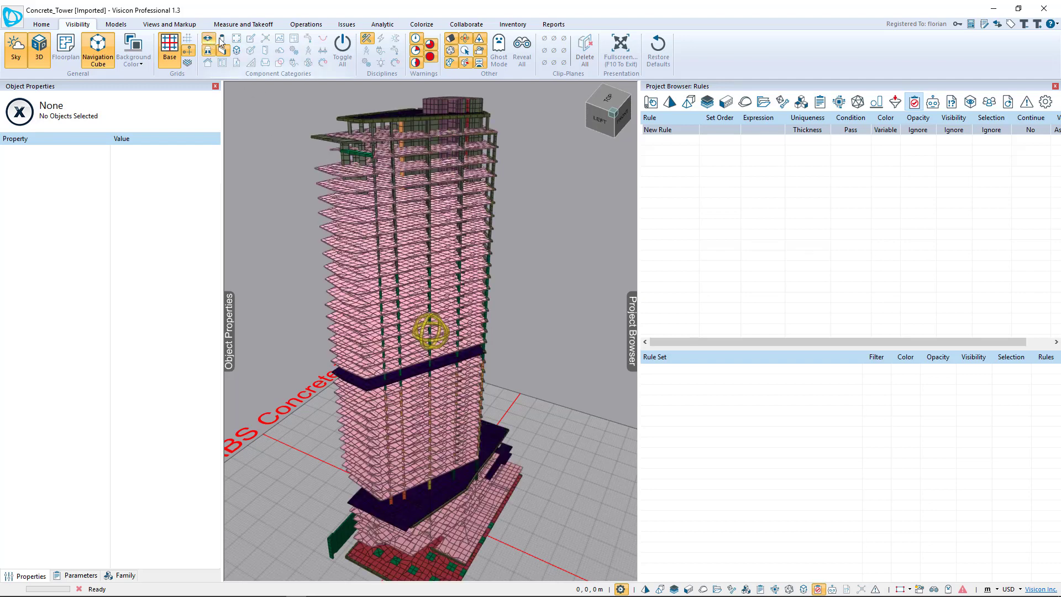
Step: Orbit the imported concrete tower to a new viewing angle
drag(521, 310, 558, 345)
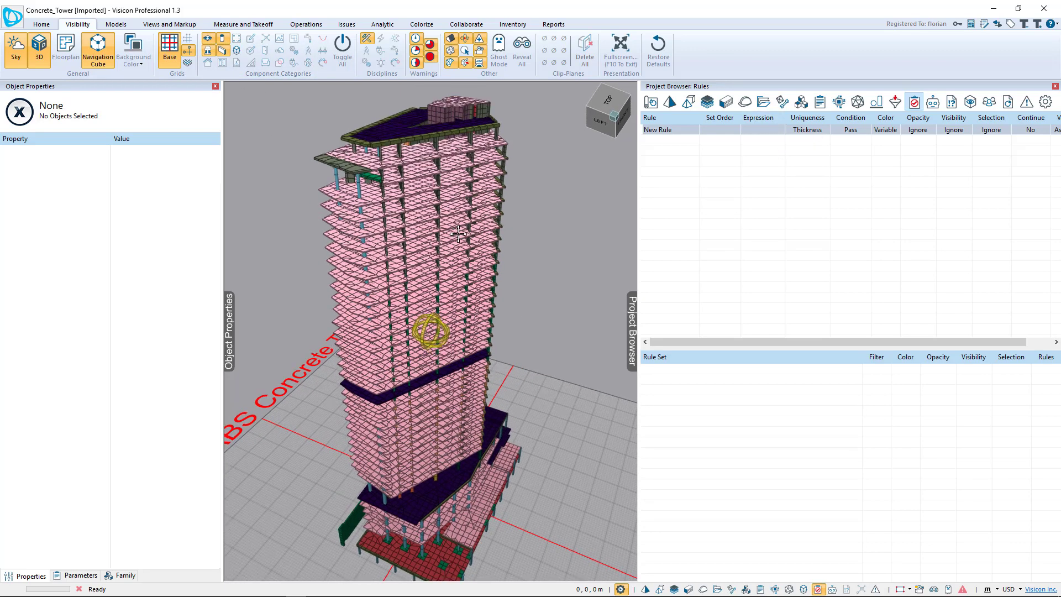
Step: Copy the PROPMODM11 variable name from a selected floor slab's object parameters
click(71, 579)
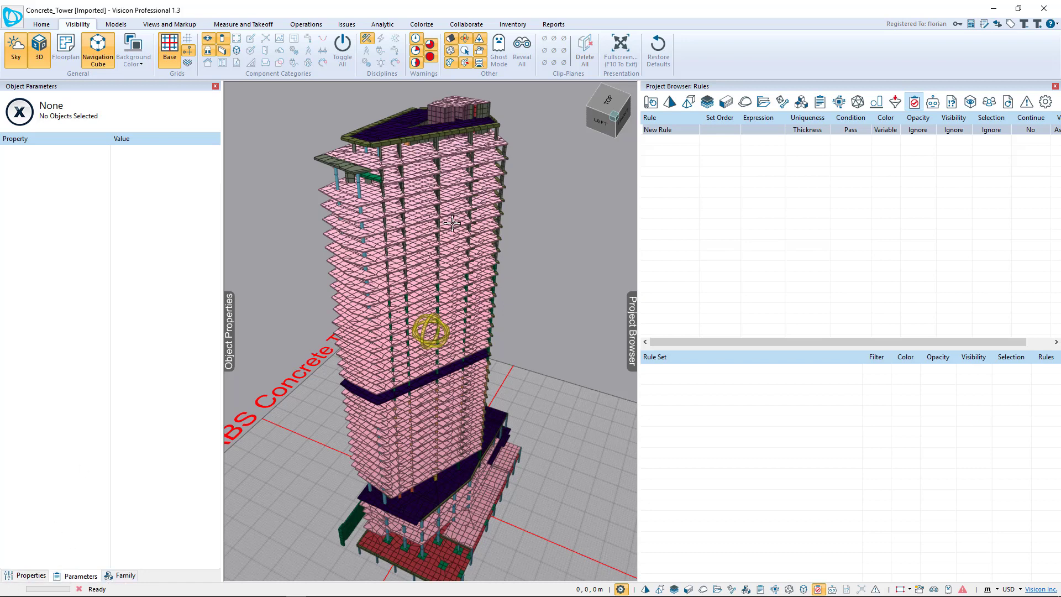
click(429, 182)
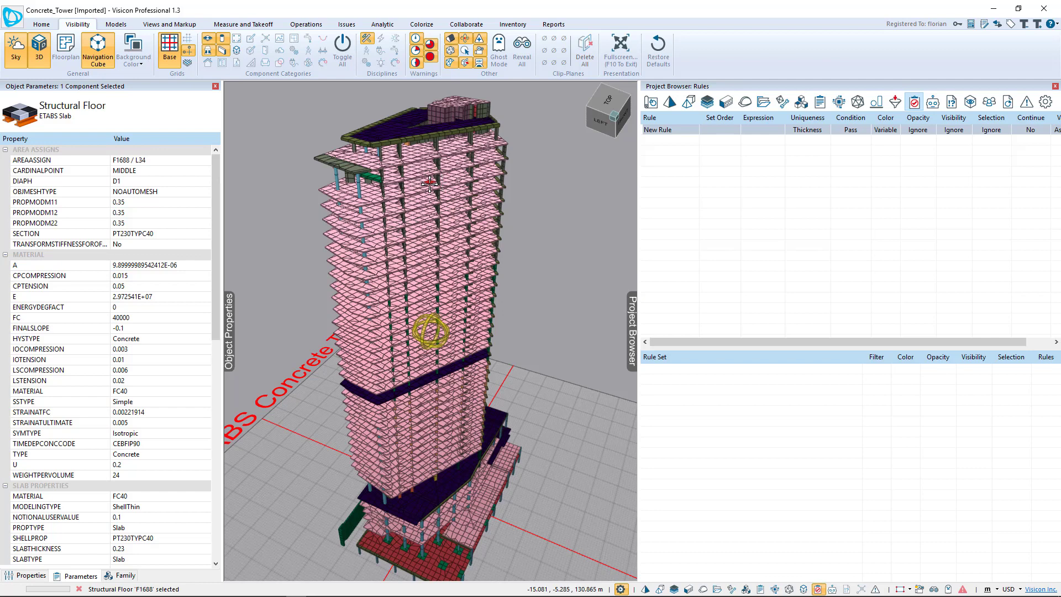
click(61, 202)
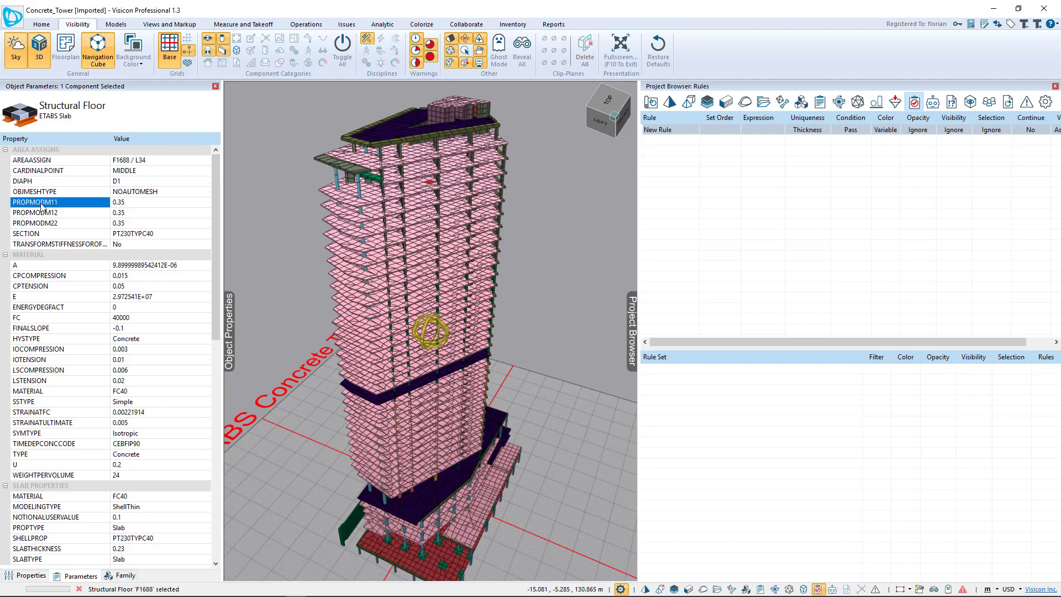
right_click(72, 206)
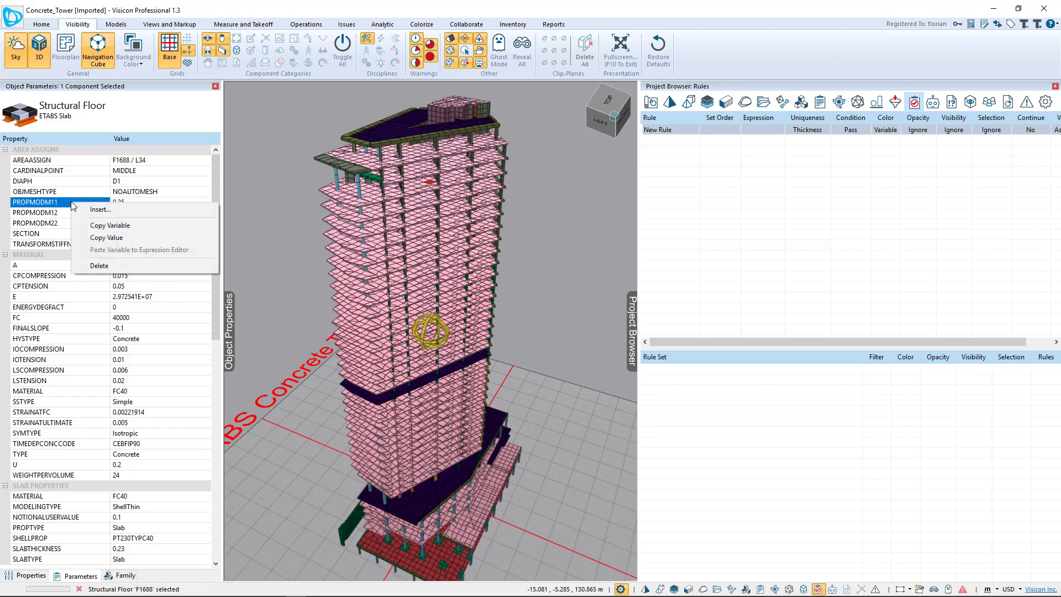
click(97, 226)
Step: Insert New Rule #2 with AREAASSIGNS PROPMODM11 as its Uniqueness, widening that column
right_click(726, 188)
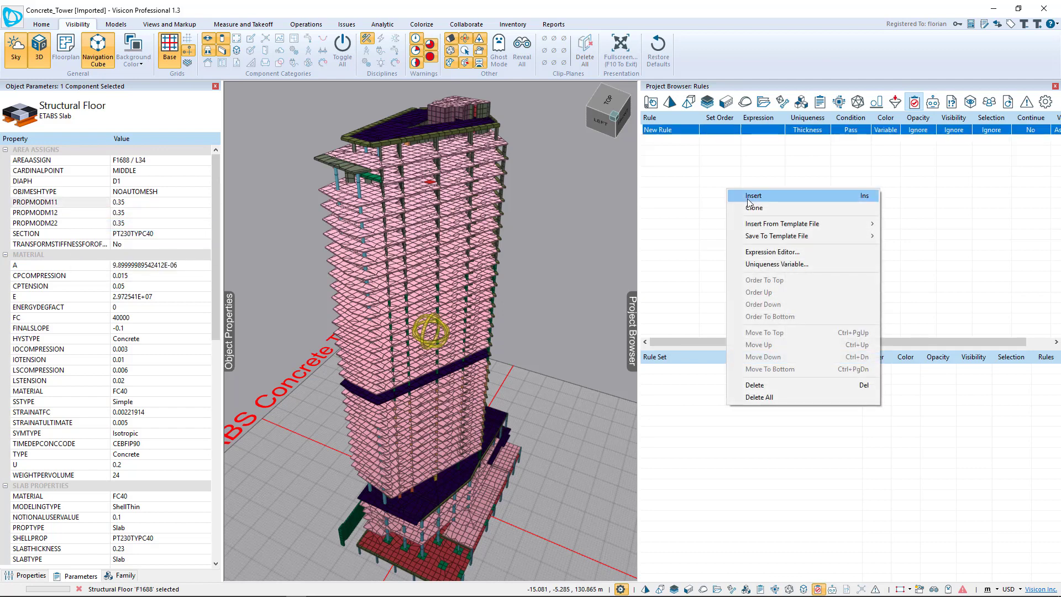
click(752, 197)
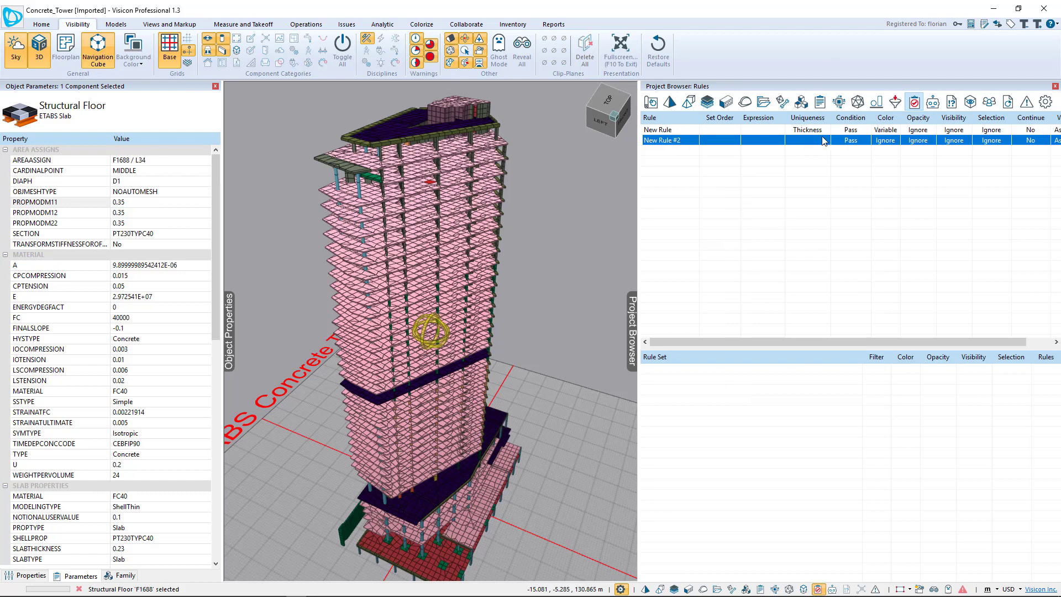
click(820, 140)
right_click(814, 143)
click(785, 191)
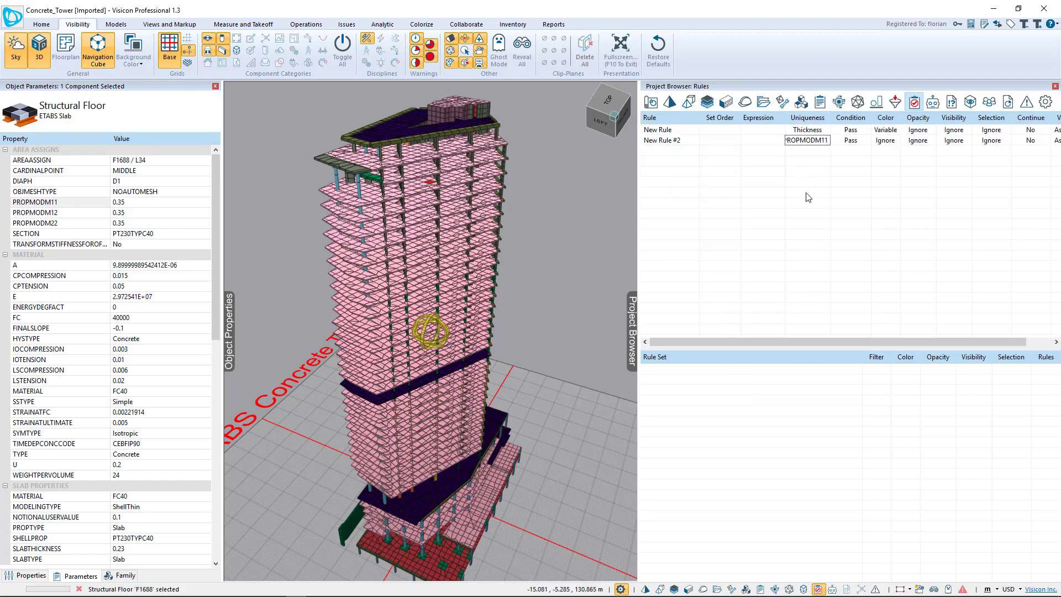
key(Return)
drag(832, 118, 915, 128)
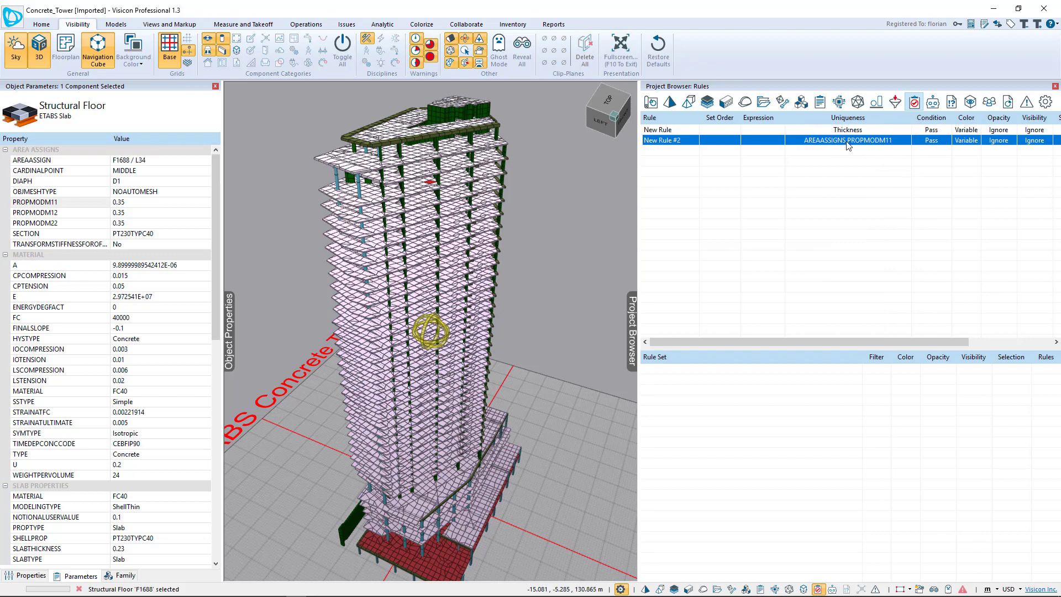
Step: Look over the tower from top to base and select a roof beam to inspect
click(576, 287)
middle_drag(575, 287, 563, 319)
middle_drag(535, 265, 548, 302)
scroll(548, 302, up, 2)
scroll(548, 302, up, 8)
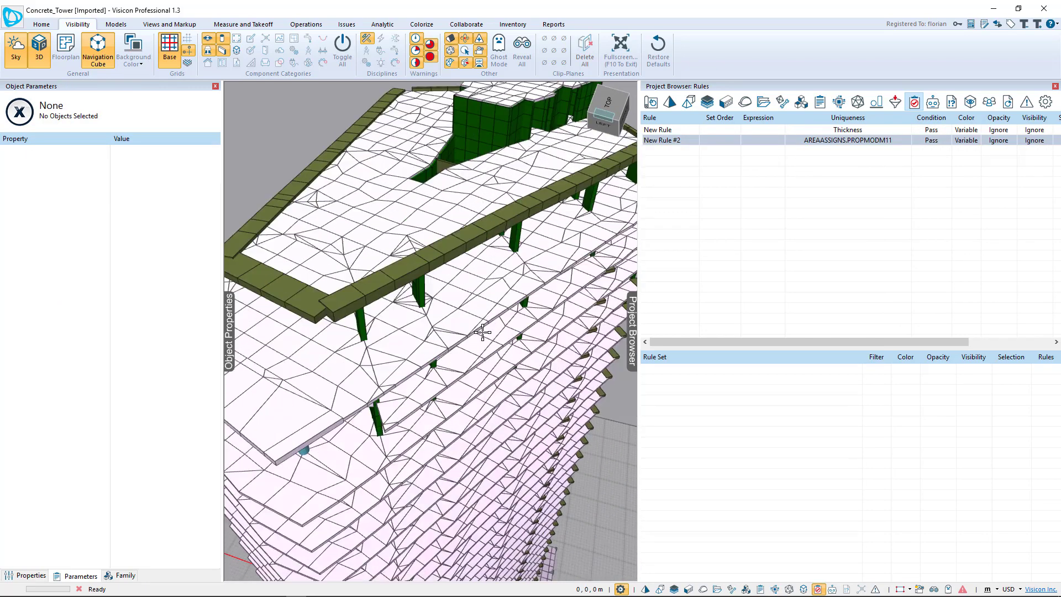
middle_drag(429, 484, 418, 376)
middle_drag(400, 451, 433, 253)
middle_drag(423, 469, 415, 340)
middle_drag(415, 210, 406, 459)
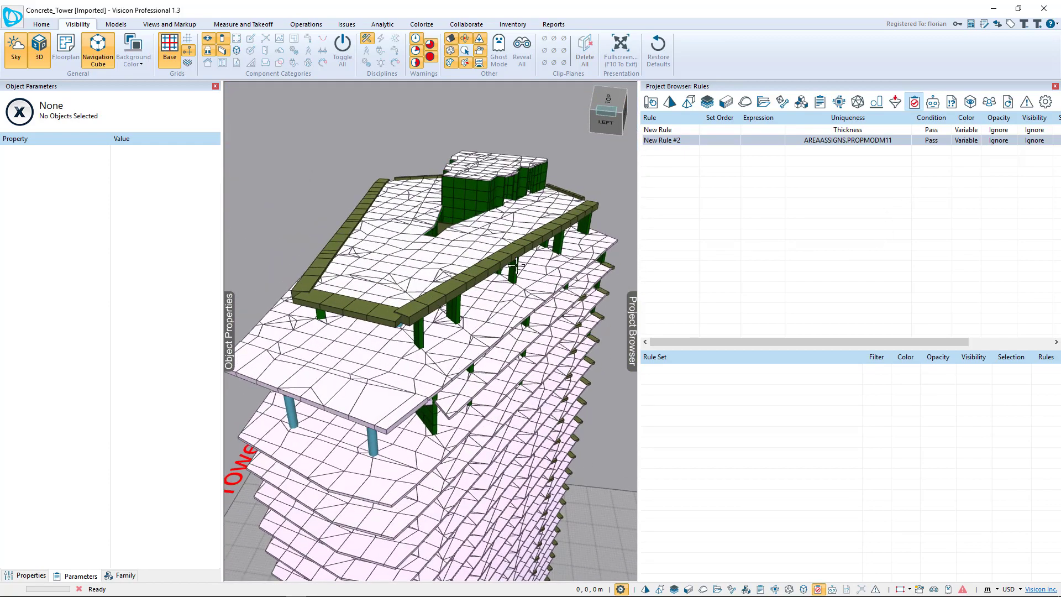
click(437, 295)
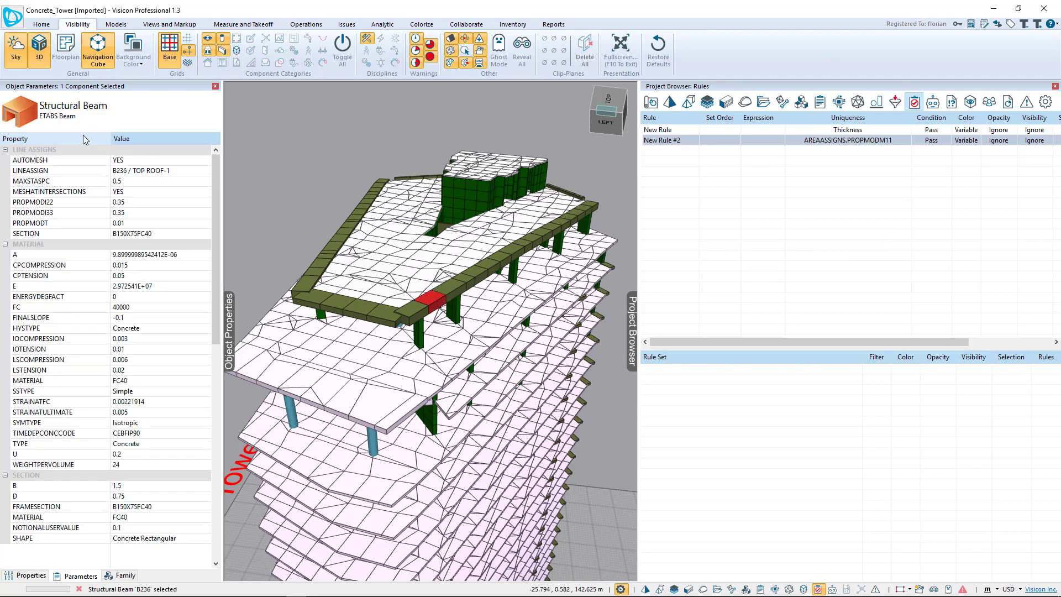
scroll(500, 313, down, 2)
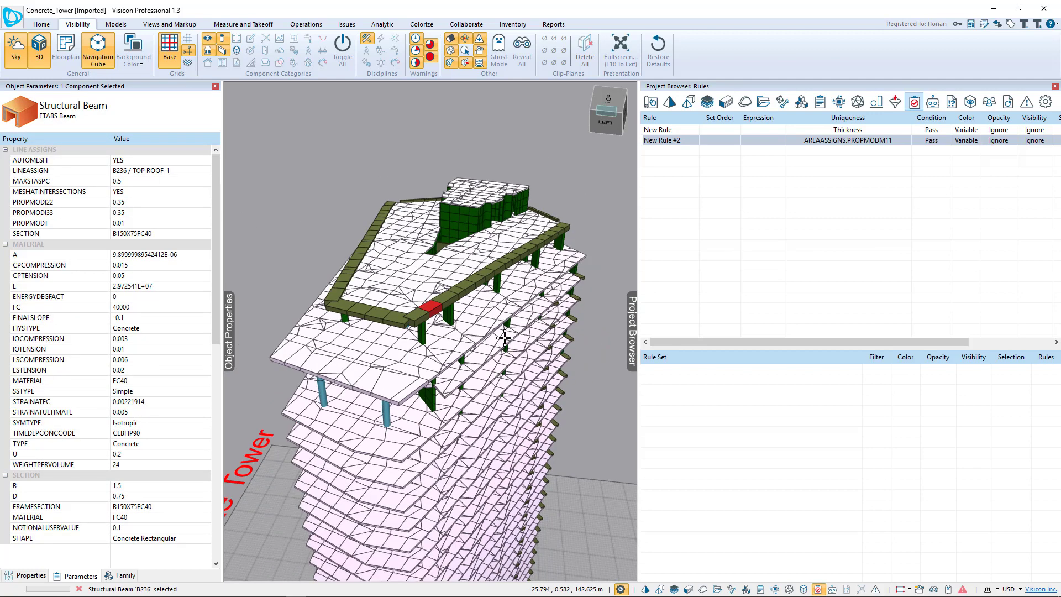
middle_drag(506, 338, 495, 323)
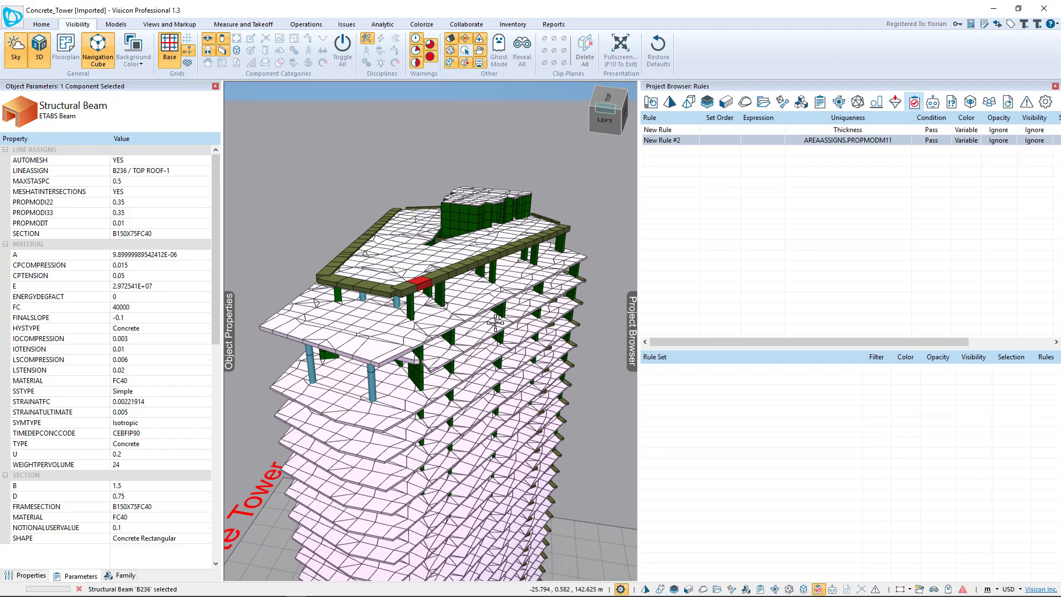
Step: Set New Rule #2 to a Fail condition with Hide visibility
click(932, 145)
click(933, 142)
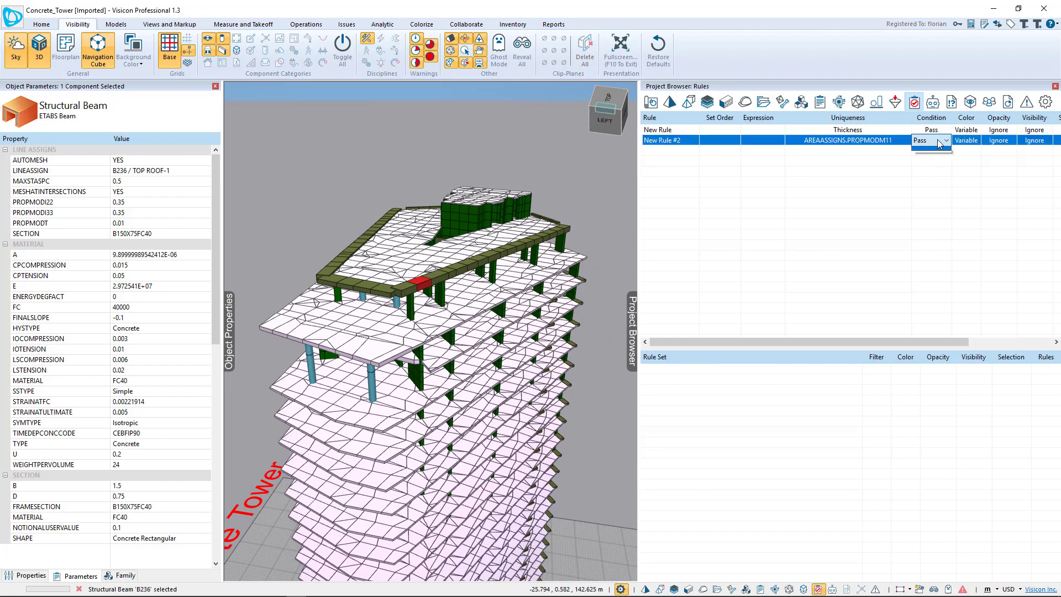
click(934, 141)
click(933, 157)
click(1035, 141)
click(1044, 176)
Step: Apply the first rule to recolour the tower and clear the beam selection
click(663, 136)
click(569, 381)
scroll(559, 309, down, 3)
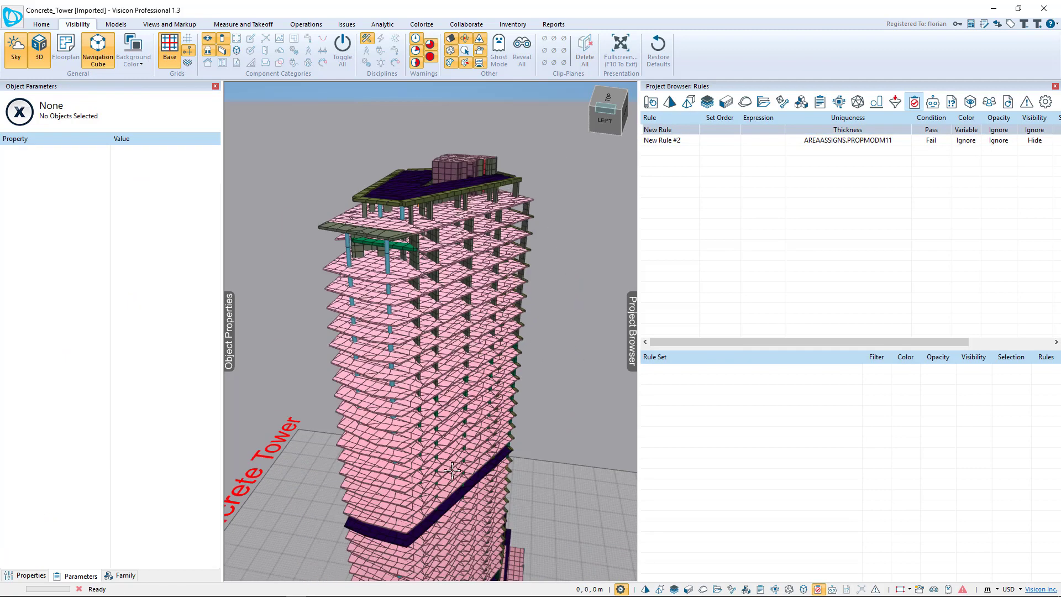
click(686, 142)
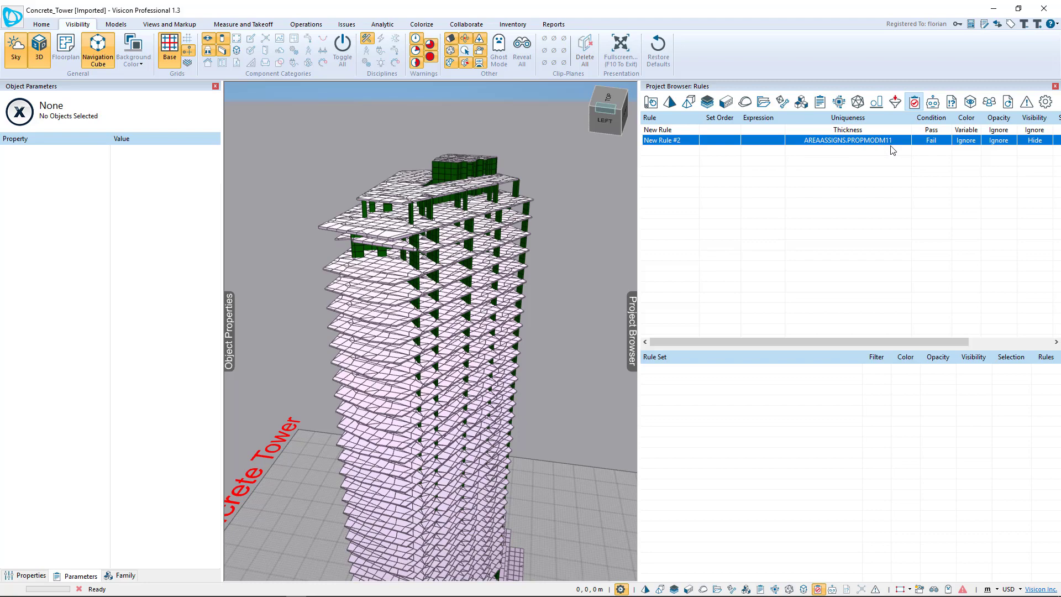
scroll(601, 306, down, 2)
middle_drag(601, 305, 565, 243)
scroll(565, 249, down, 5)
middle_drag(547, 300, 564, 280)
mouse_move(562, 335)
mouse_down()
mouse_move(392, 301)
mouse_move(472, 311)
mouse_up()
scroll(479, 392, up, 8)
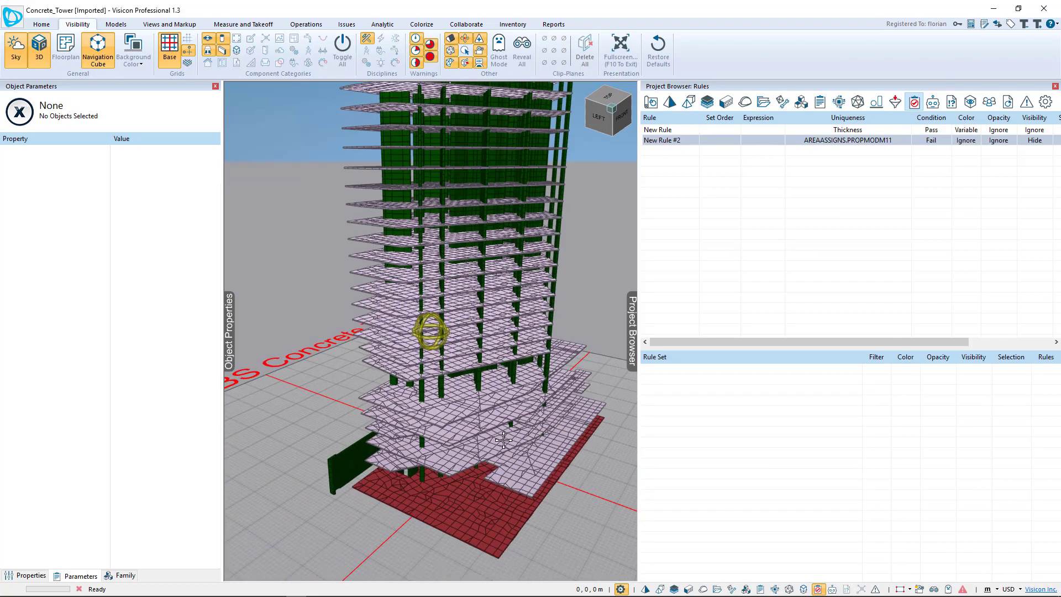
scroll(483, 360, up, 8)
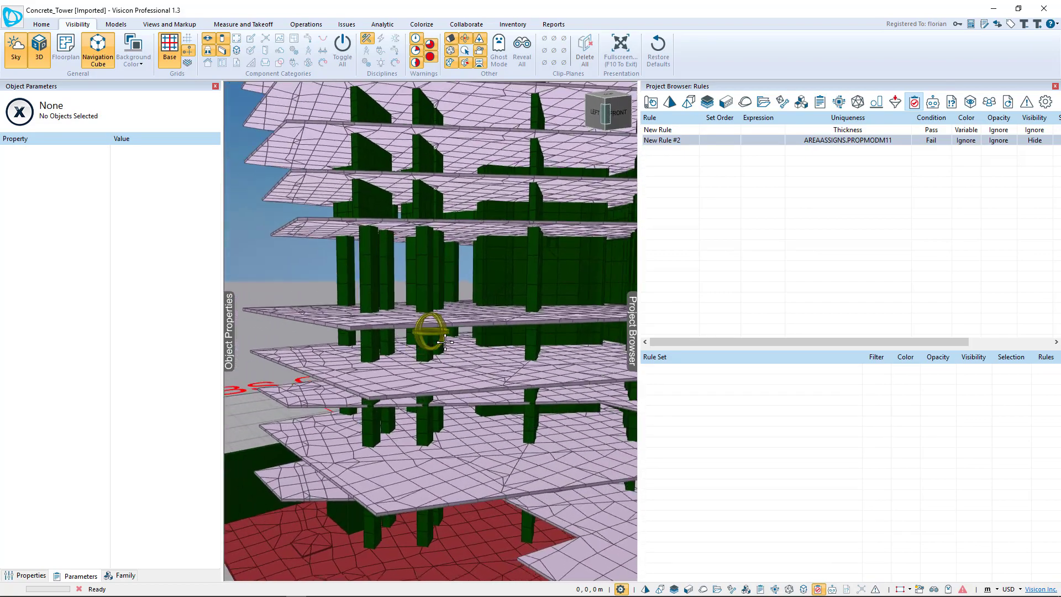
scroll(505, 321, down, 10)
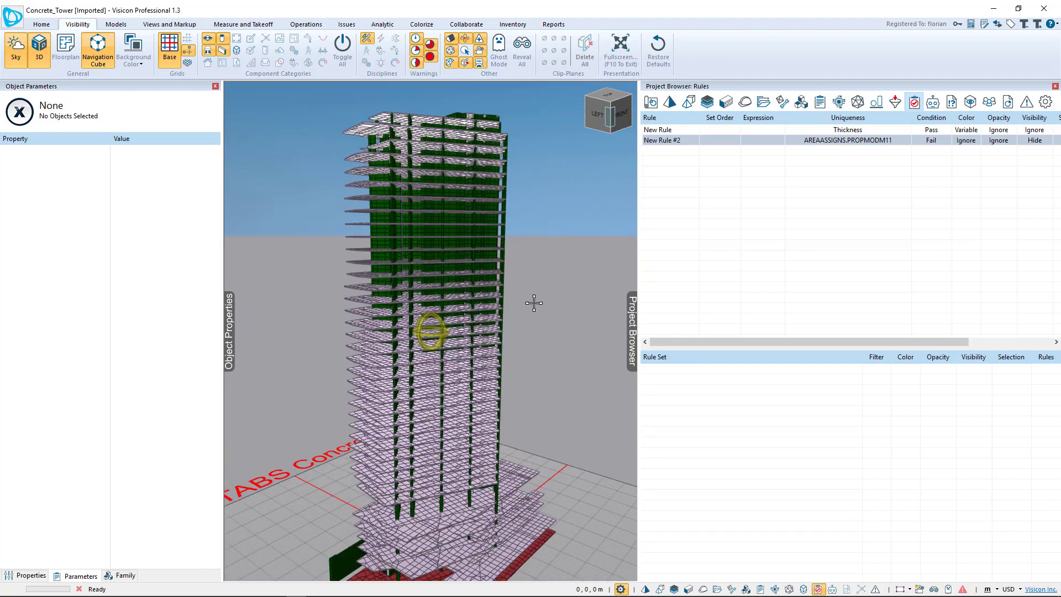
drag(535, 303, 547, 365)
scroll(547, 354, down, 4)
click(675, 130)
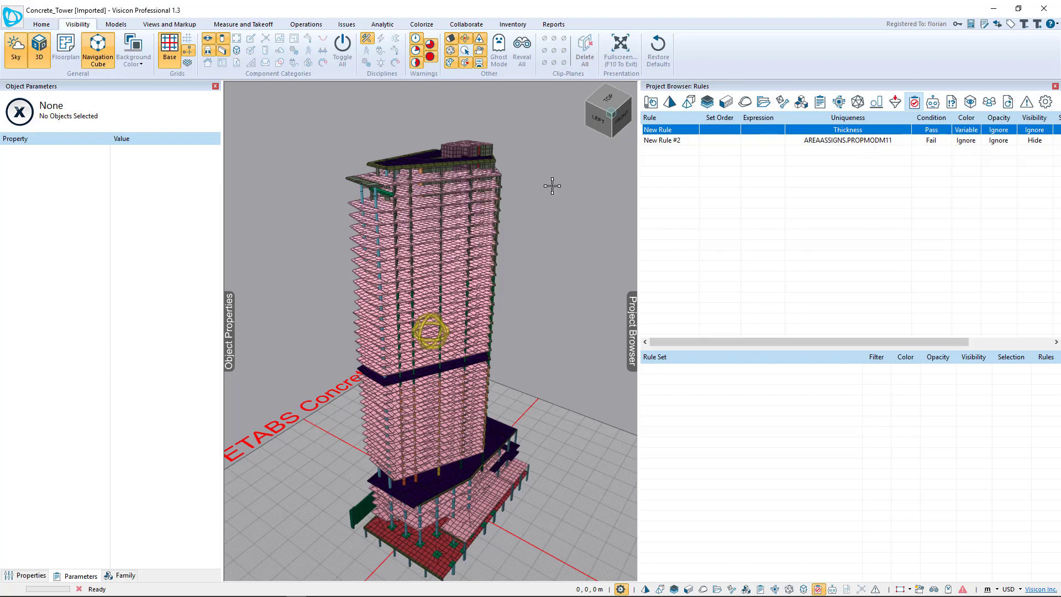
click(446, 240)
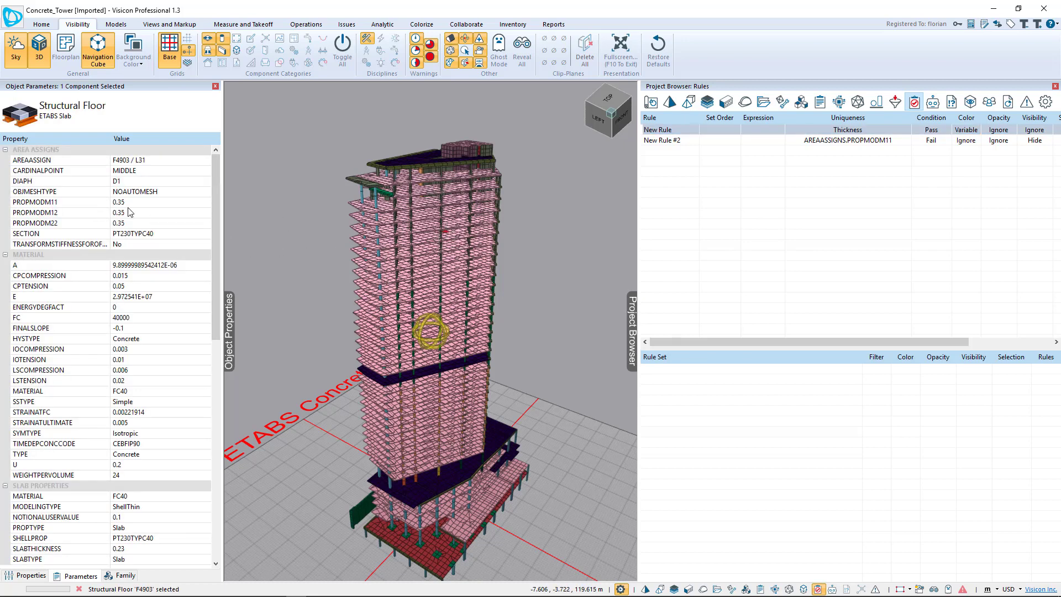
Step: Add New Rule #3 with the expression AREAASSIGNS.PROPMODM11 = .35
click(788, 133)
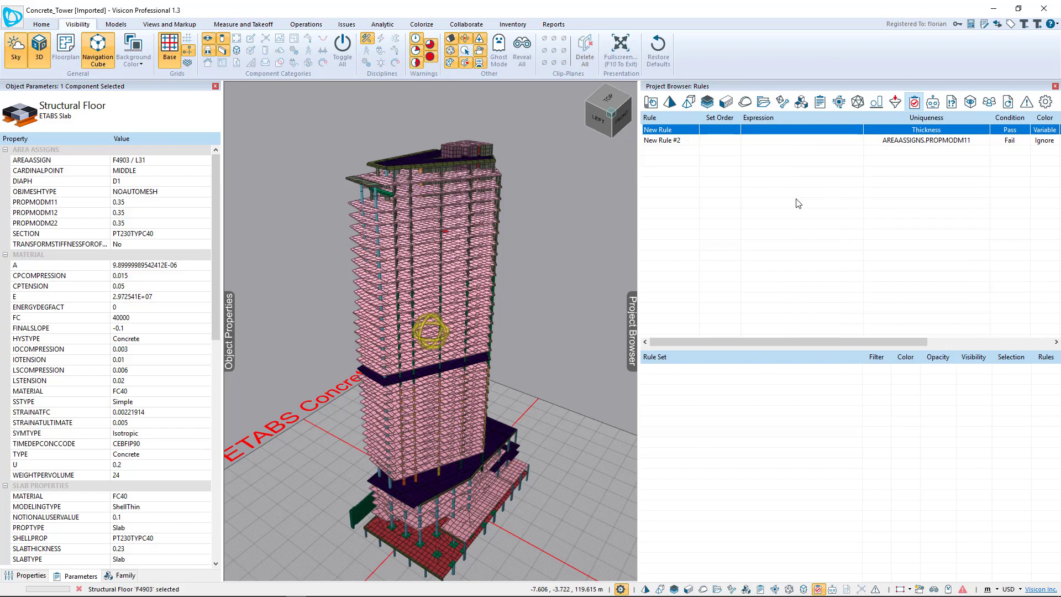
right_click(753, 164)
click(777, 171)
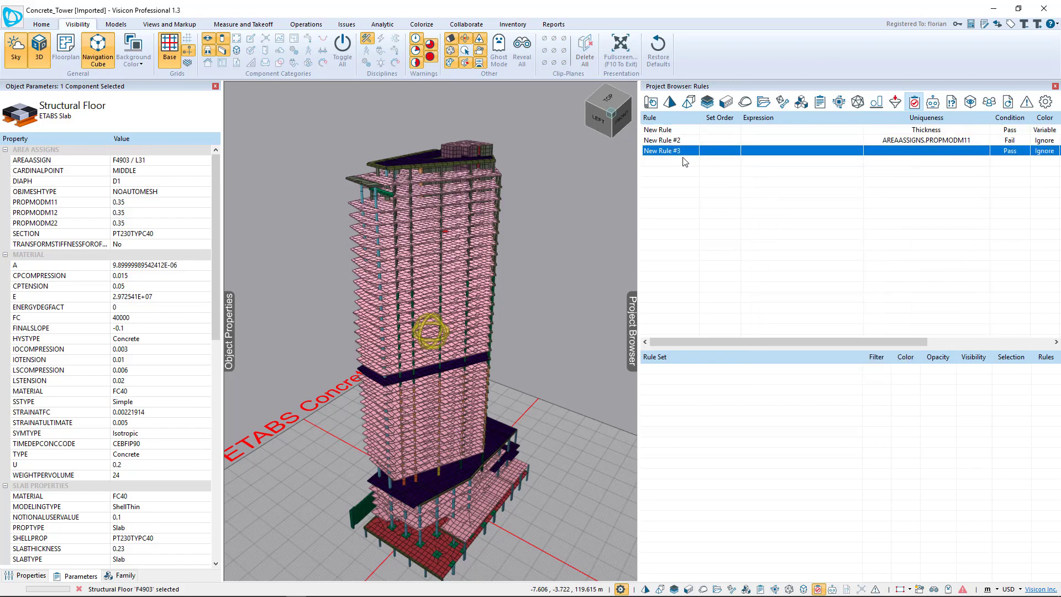
click(755, 150)
right_click(755, 150)
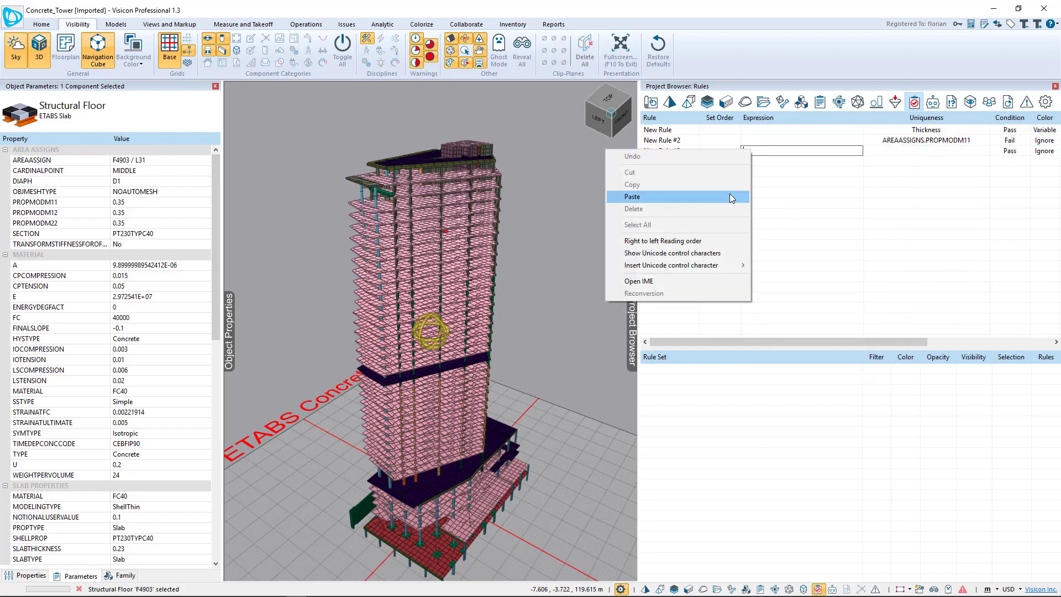
click(680, 197)
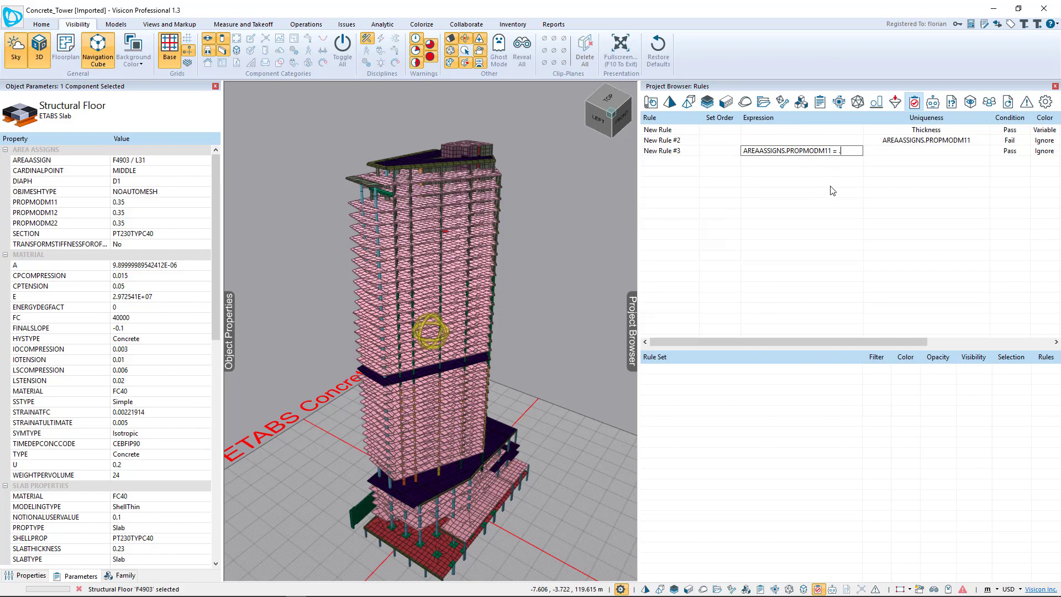
key(Return)
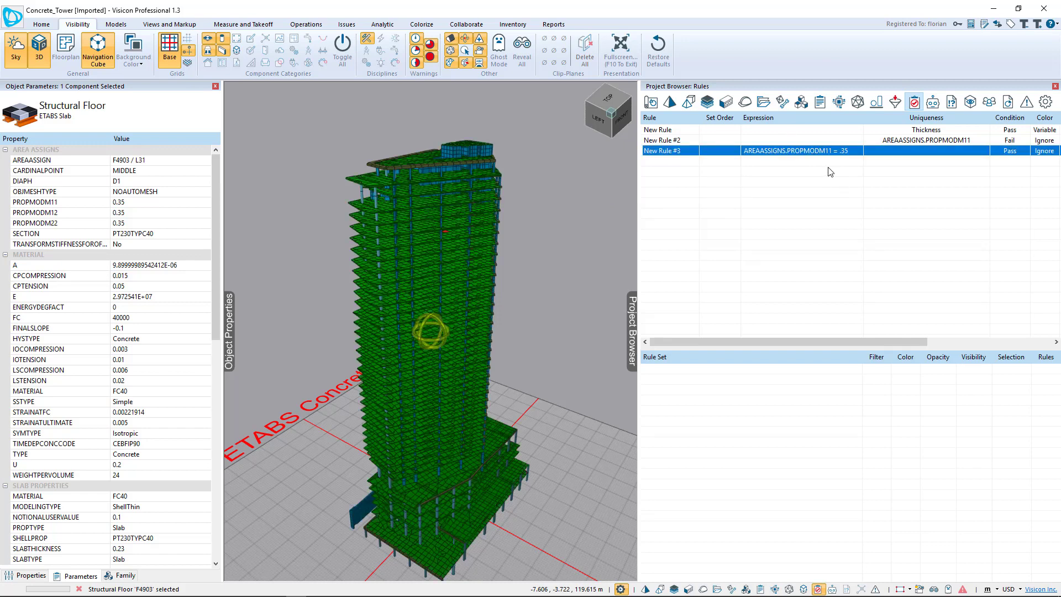
drag(853, 339, 876, 343)
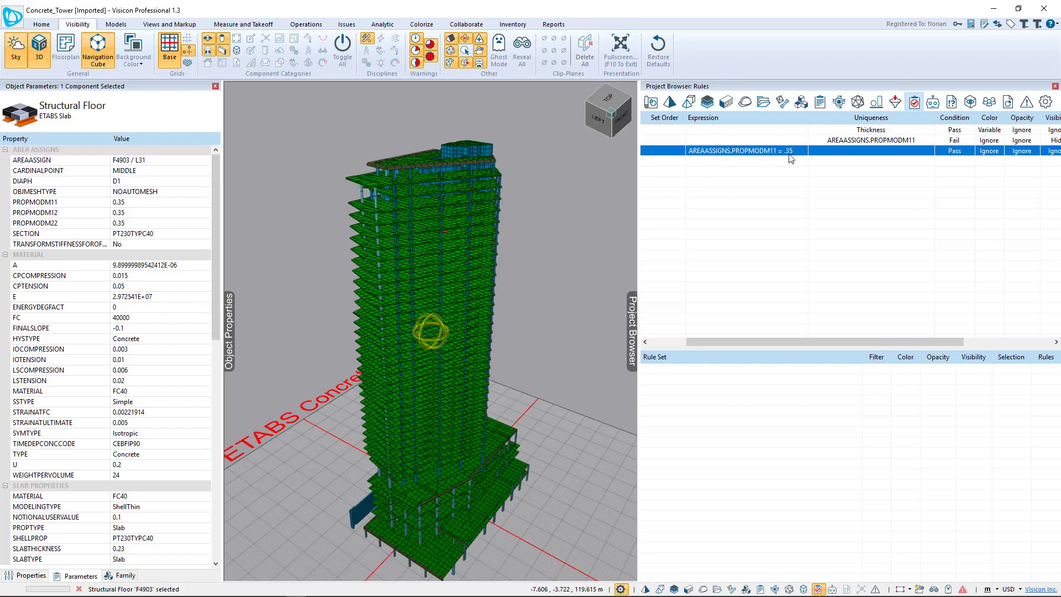
Step: Set the .35 rule's colour to yellow
drag(878, 342, 966, 342)
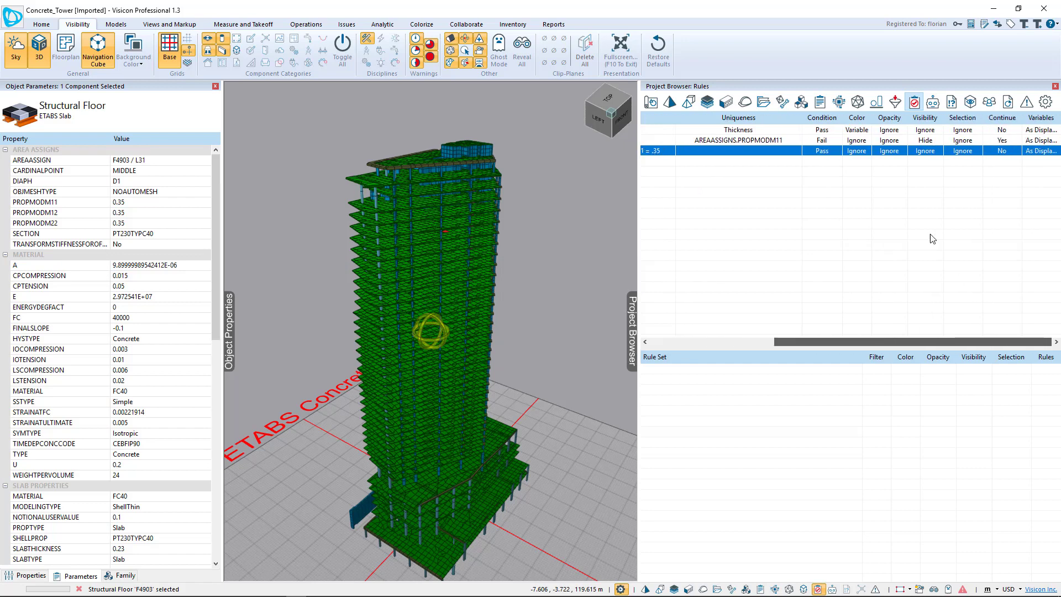
click(858, 151)
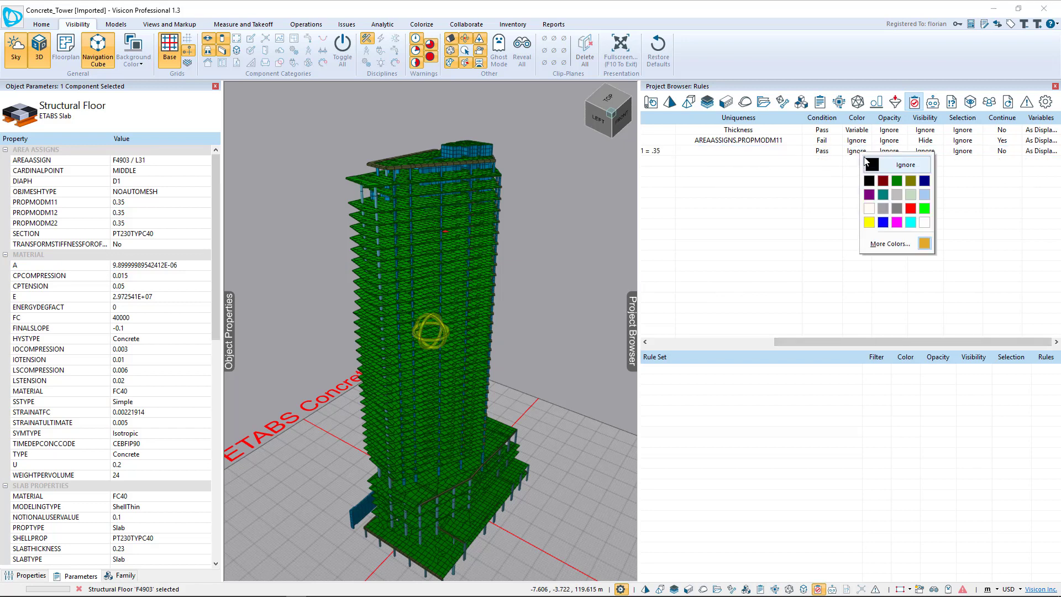
click(870, 223)
Step: Switch the .35 rule to its Fail condition with 5 % opacity
click(823, 152)
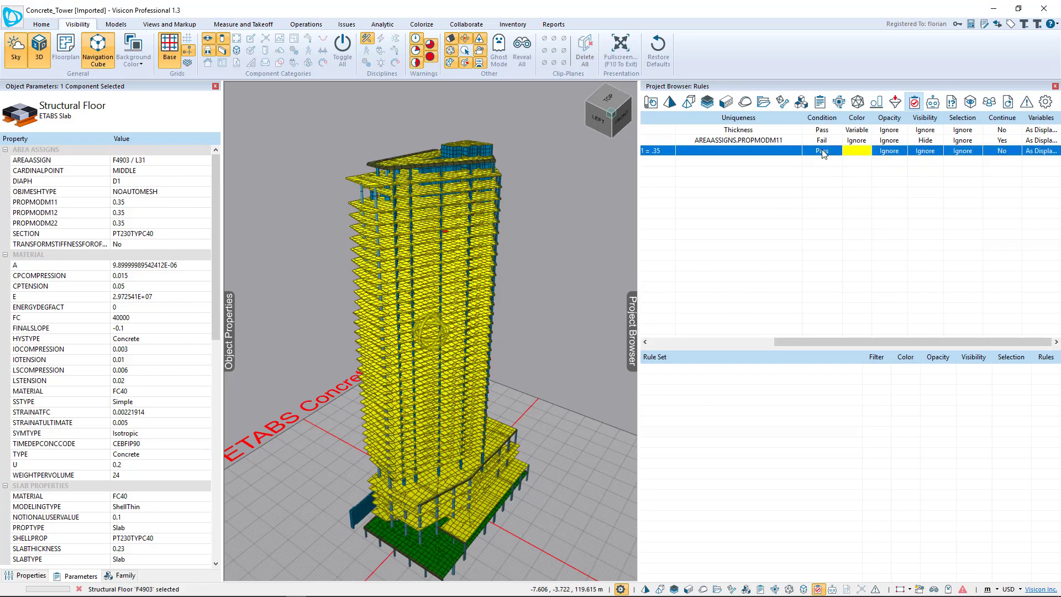
click(823, 152)
click(827, 170)
click(890, 152)
text(5)
key(Return)
Step: Zoom in on the see-through tower's base to view the lowest slab
drag(545, 327, 491, 267)
middle_drag(492, 267, 490, 182)
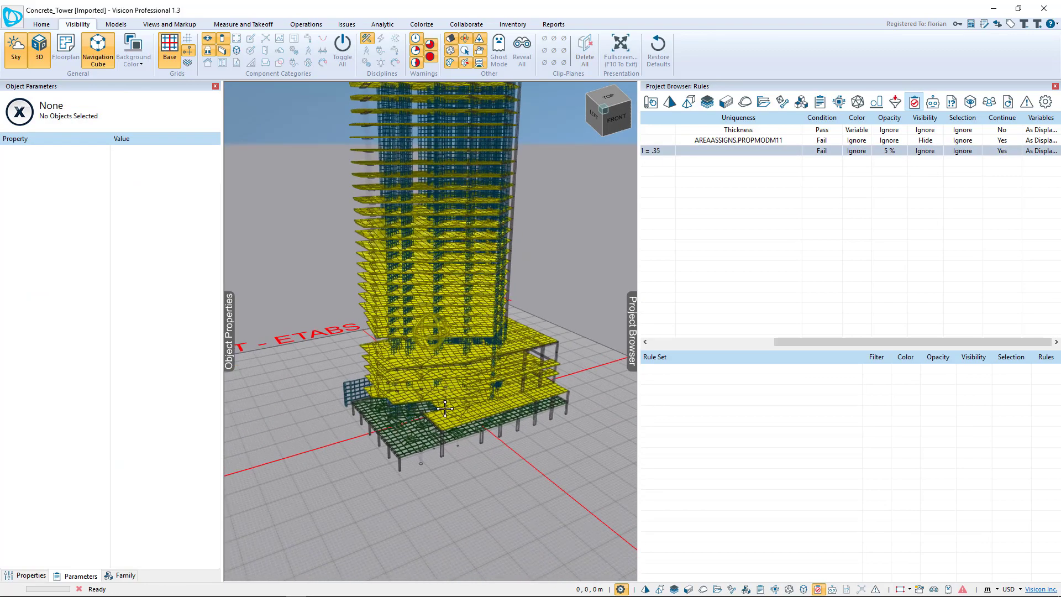
scroll(486, 265, up, 5)
middle_drag(469, 476, 467, 404)
scroll(467, 404, up, 3)
scroll(466, 404, up, 3)
drag(467, 404, 438, 413)
middle_drag(438, 413, 459, 316)
scroll(519, 302, down, 3)
Step: Orbit around the tower's upper floors and back-left side, then select New Rule #3
drag(516, 310, 545, 365)
middle_drag(490, 306, 525, 447)
drag(418, 411, 394, 408)
scroll(394, 409, down, 5)
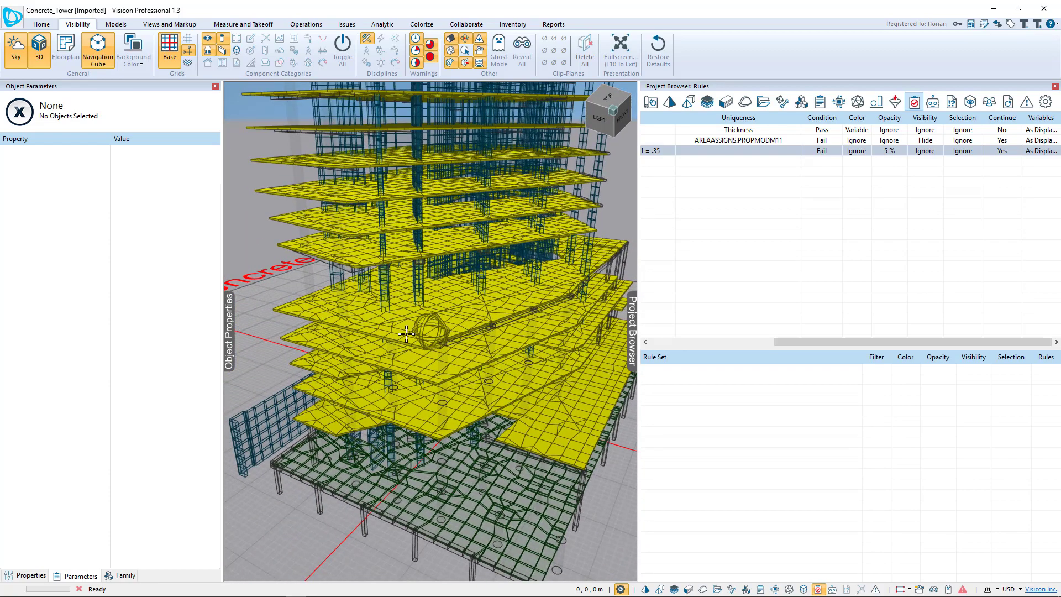
scroll(459, 254, down, 5)
mouse_move(481, 424)
mouse_down()
mouse_move(475, 409)
mouse_move(487, 395)
mouse_move(376, 409)
mouse_move(486, 393)
mouse_move(487, 417)
mouse_up()
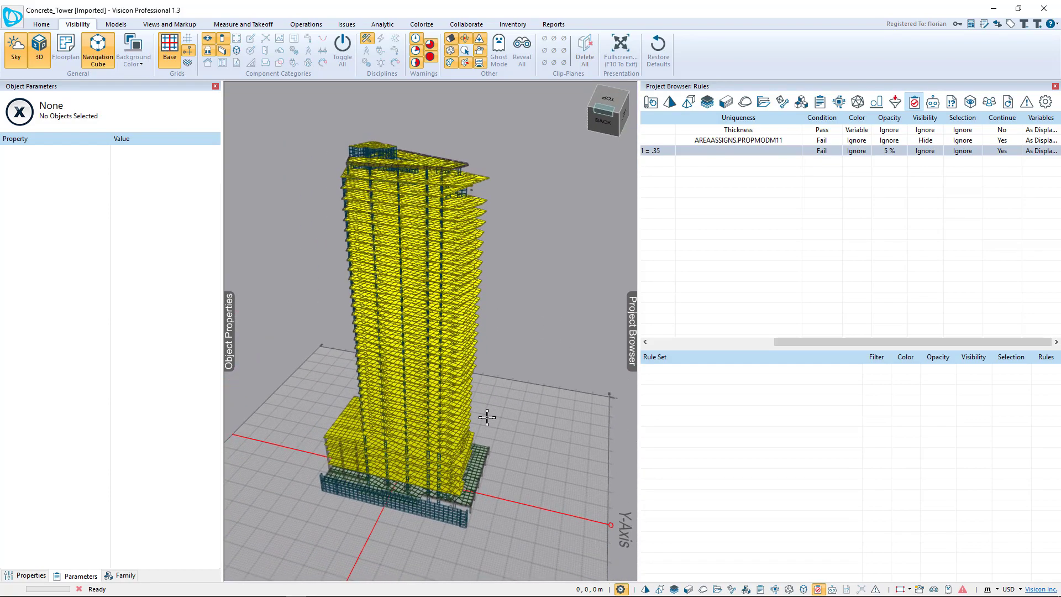
click(818, 209)
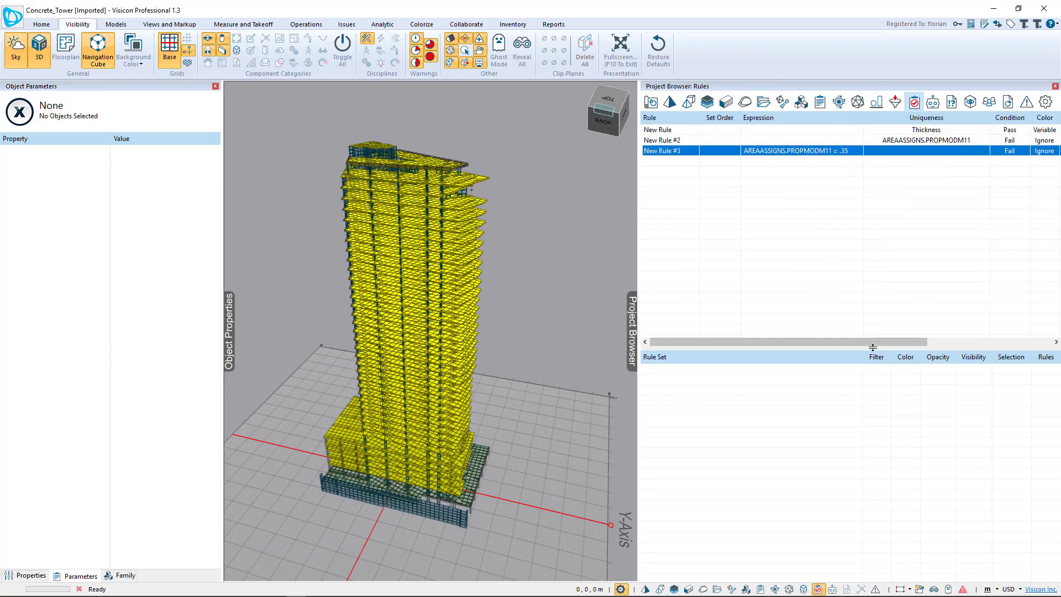
drag(873, 343, 847, 341)
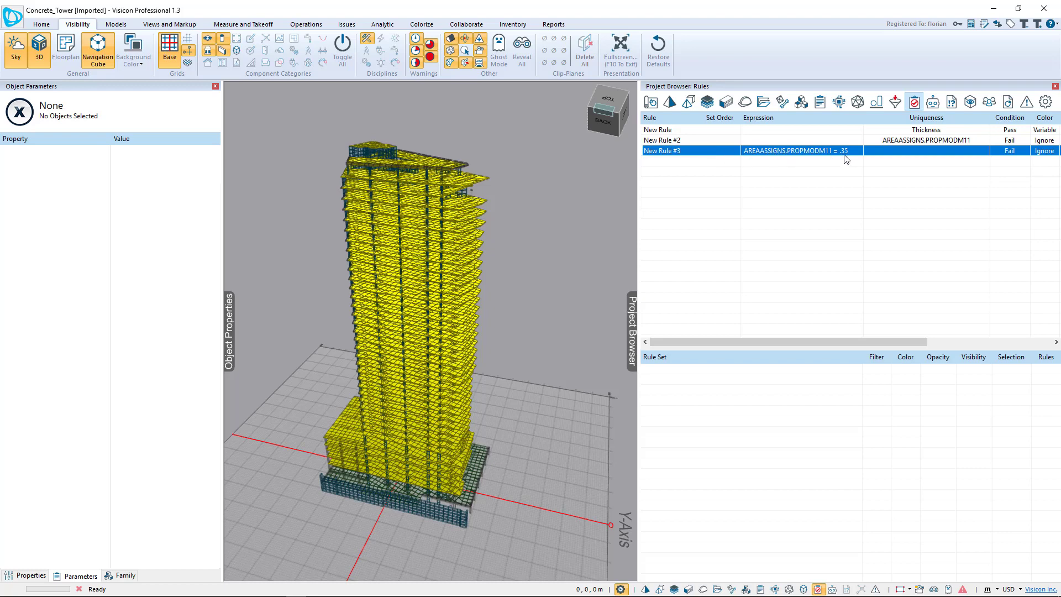
right_click(725, 155)
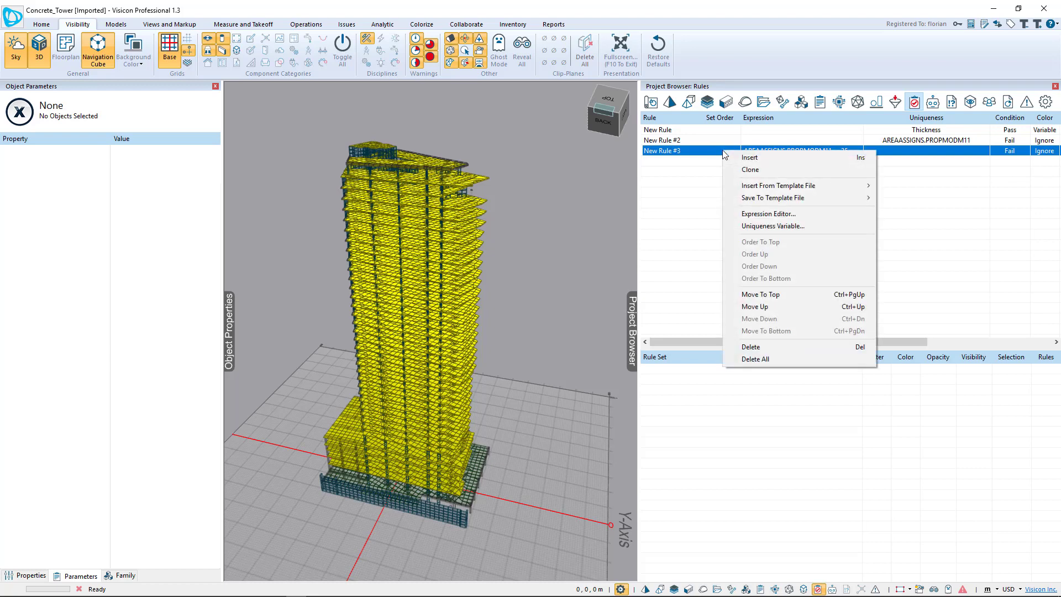
mouse_move(773, 200)
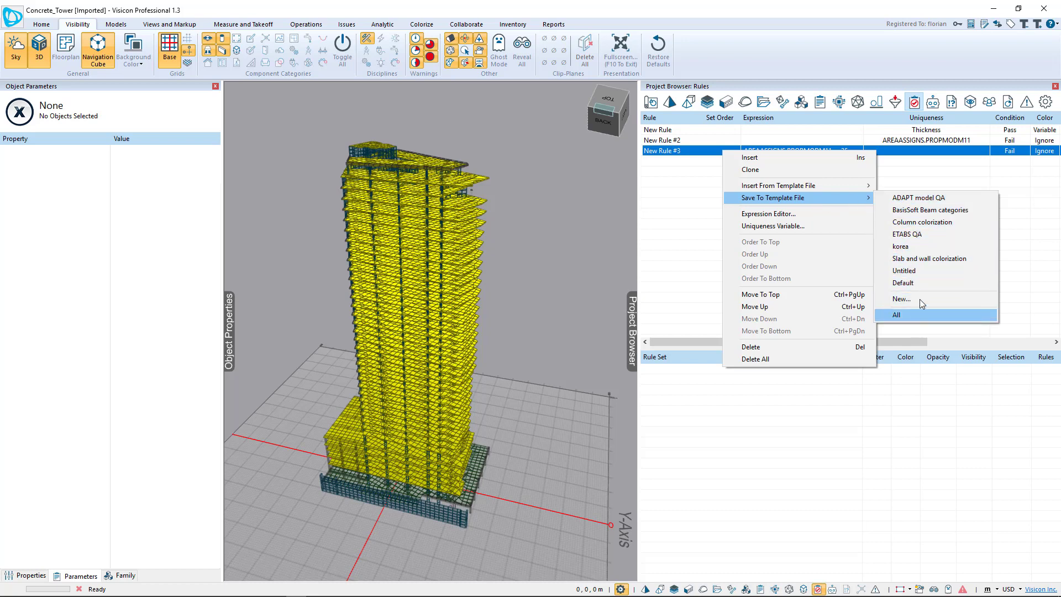
click(531, 227)
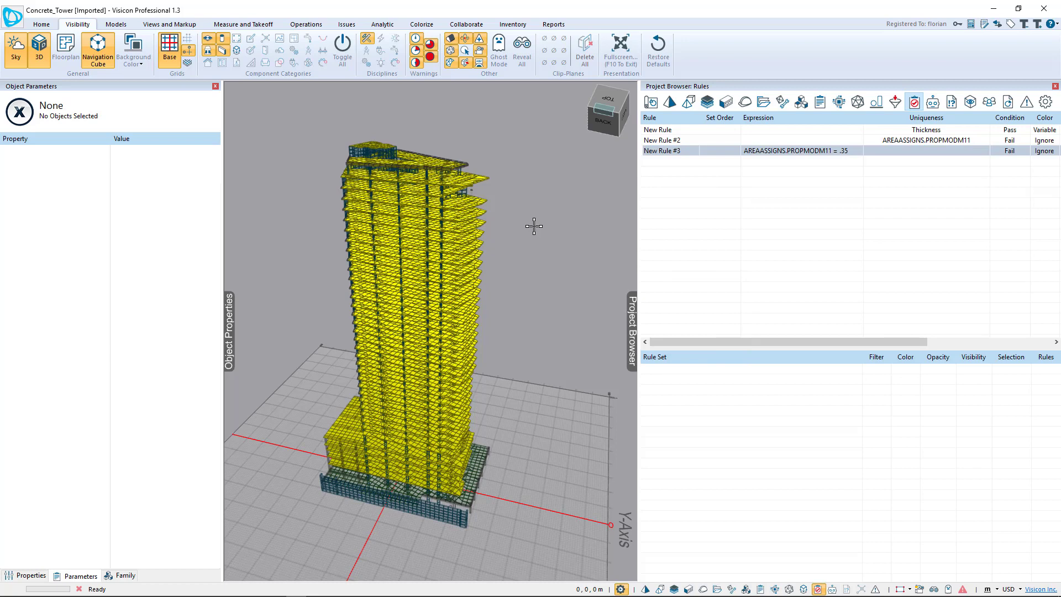
click(10, 23)
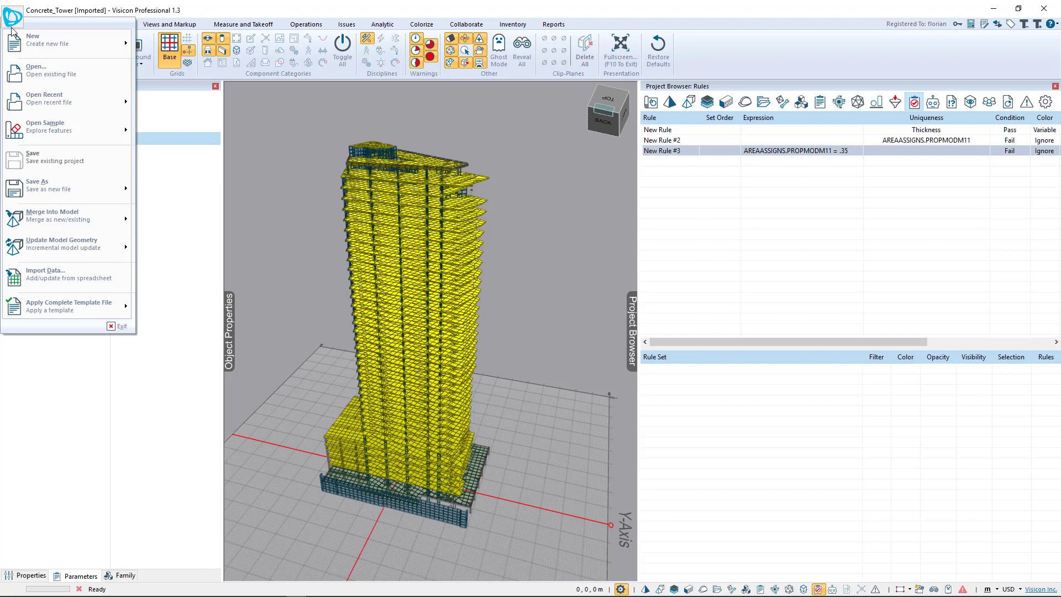
Step: Apply the ETABS QA template, then fit the Expression column and widen the rules panel
mouse_move(71, 307)
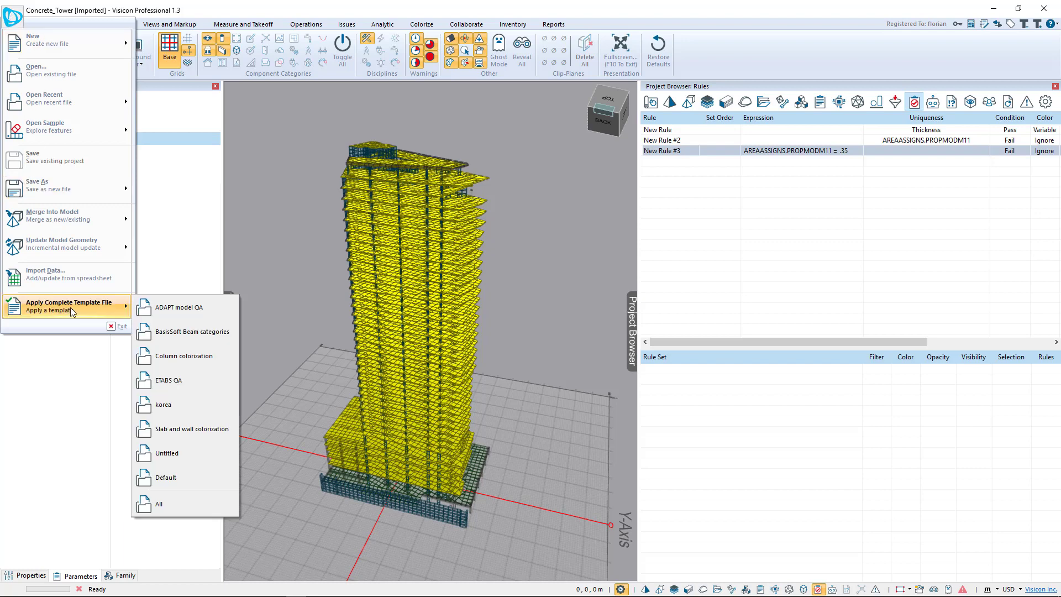
click(183, 382)
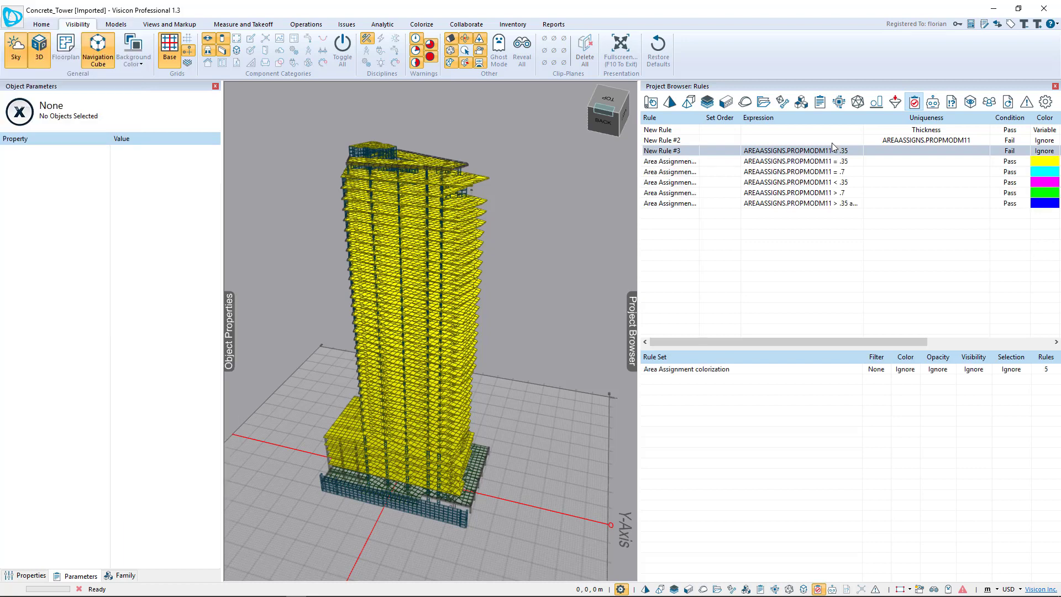
double_click(864, 119)
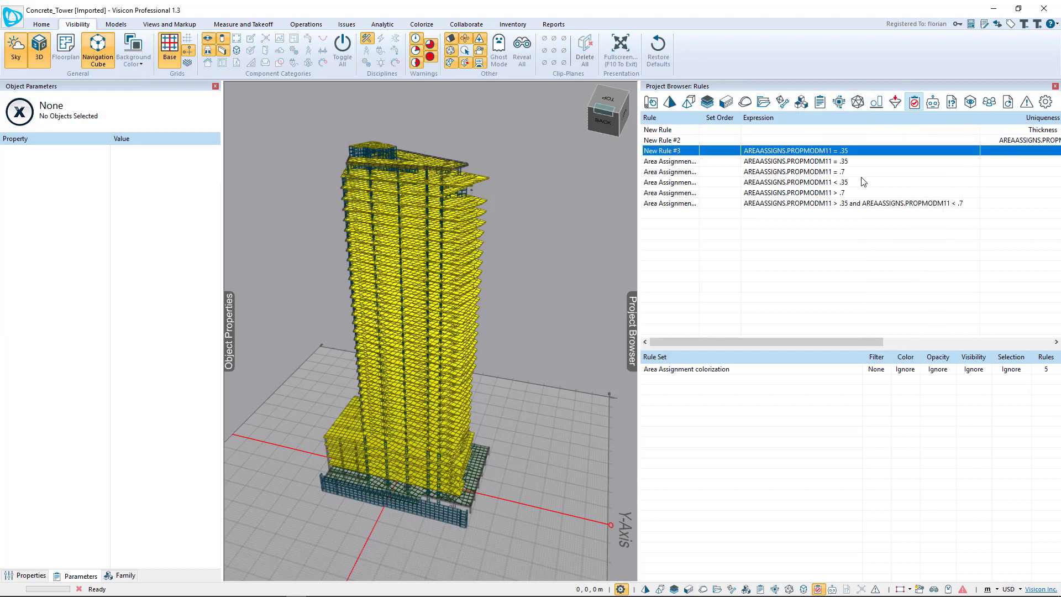
drag(831, 339, 779, 350)
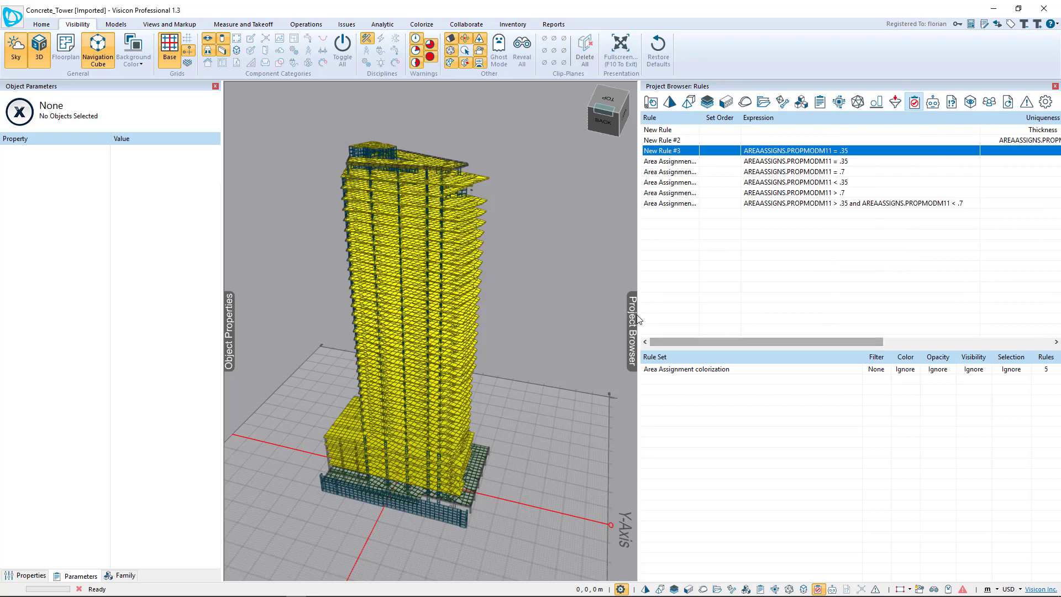
drag(633, 271, 510, 272)
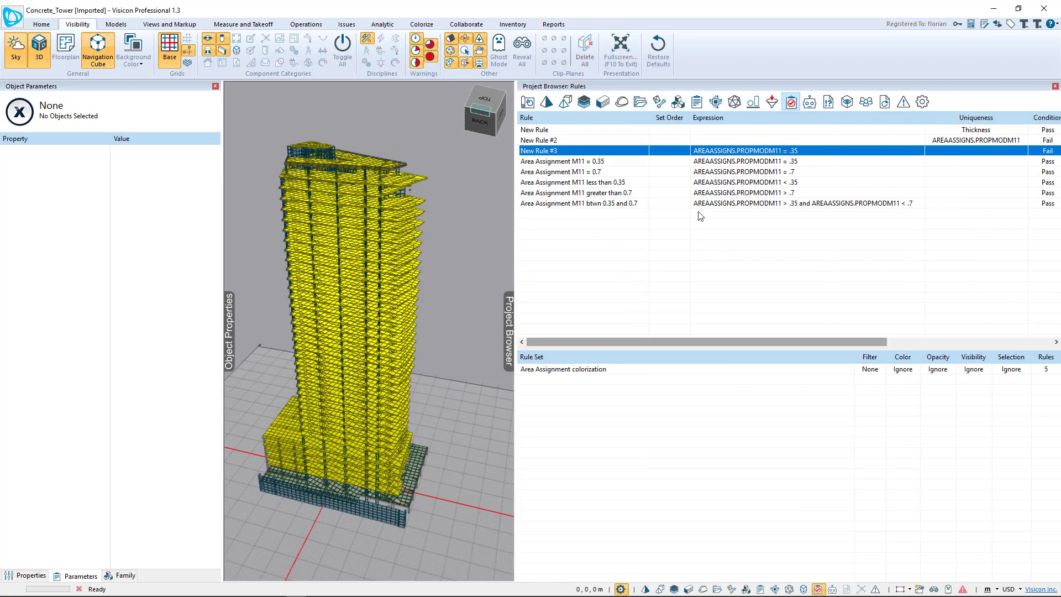
Step: Preview each M11 rule: = 0.35, = 0.7, < 0.35, > 0.7, between 0.35 and 0.7
click(728, 162)
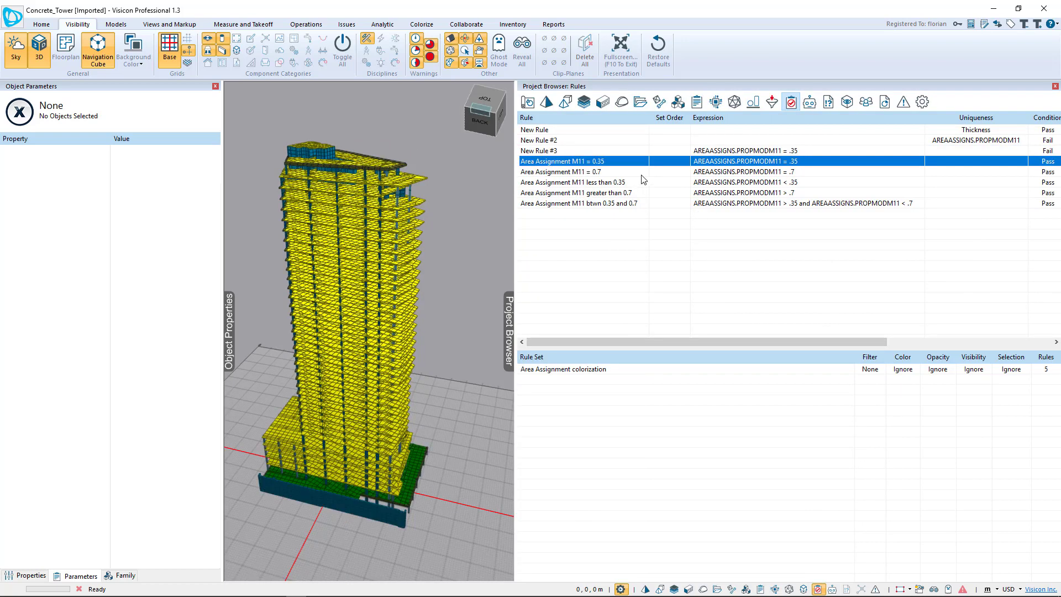
click(765, 173)
click(769, 183)
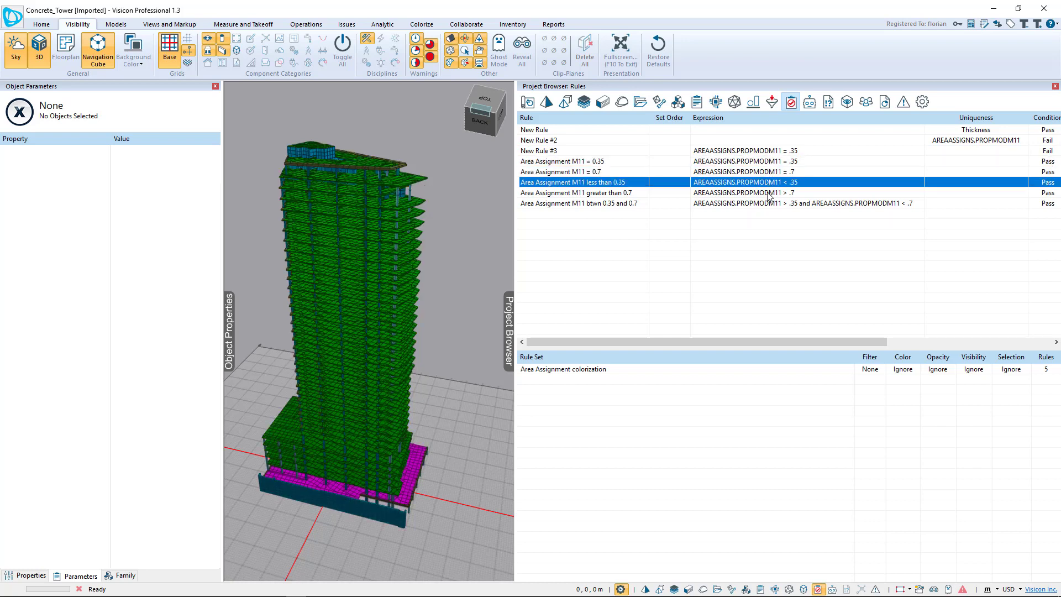
click(769, 193)
click(770, 204)
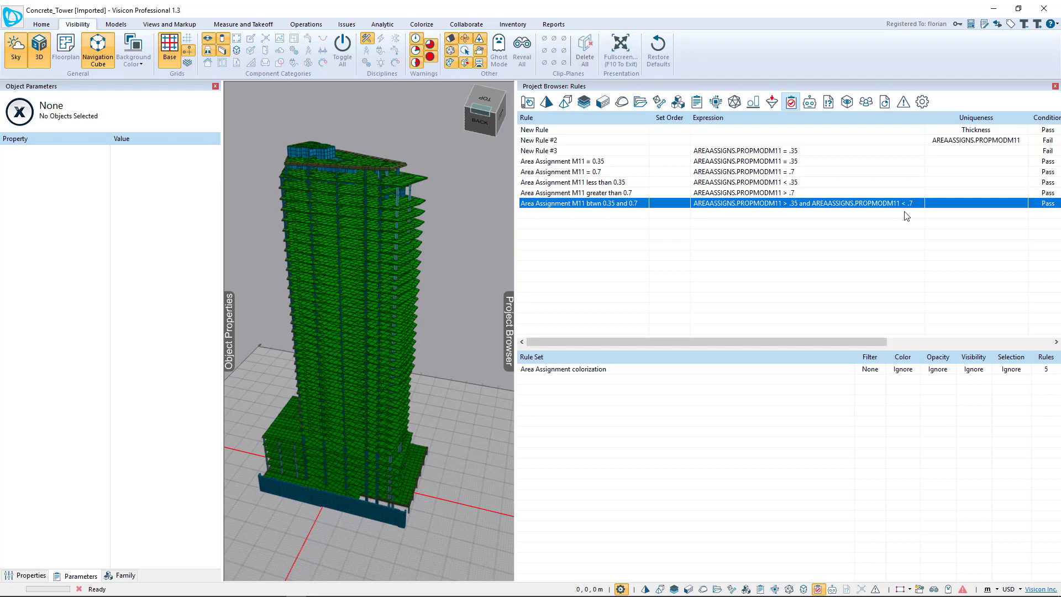
Step: Check the > 0.7 and < 0.35 rule colours, then apply the Area Assignment colorization set
drag(829, 343, 923, 340)
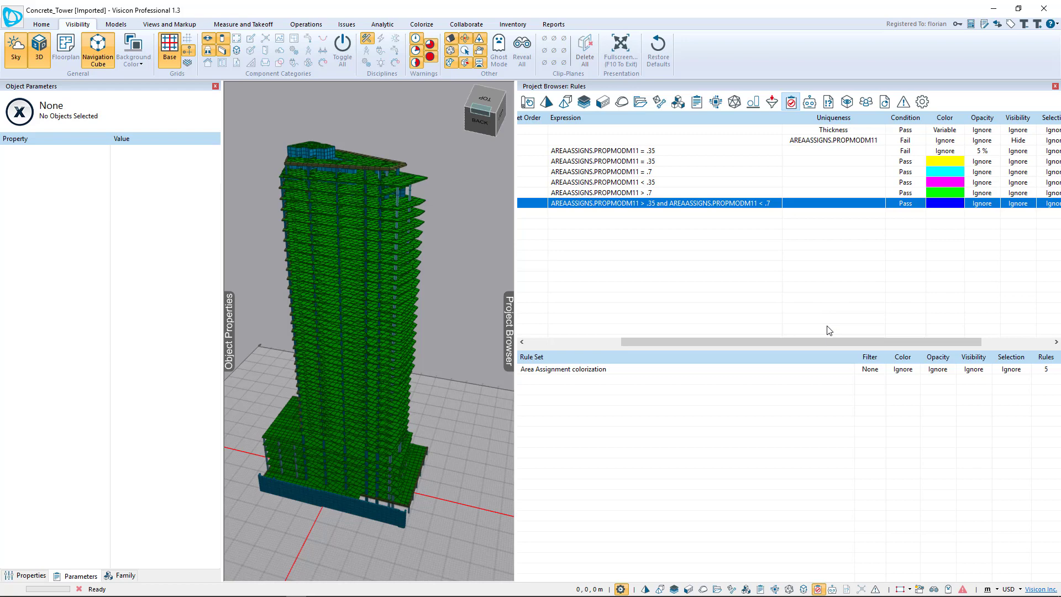
drag(721, 340, 623, 342)
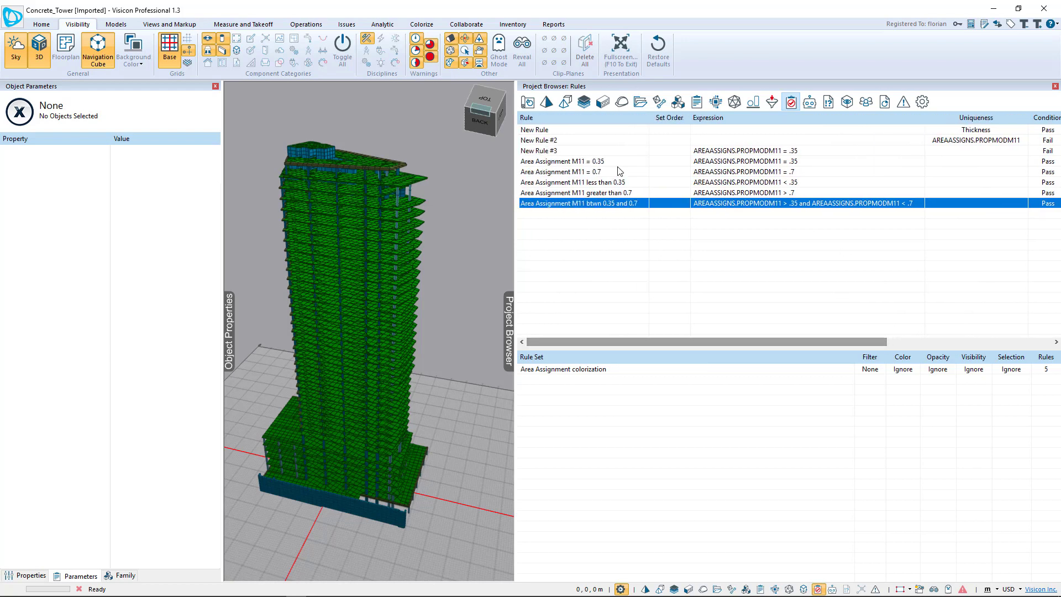
drag(697, 341, 849, 342)
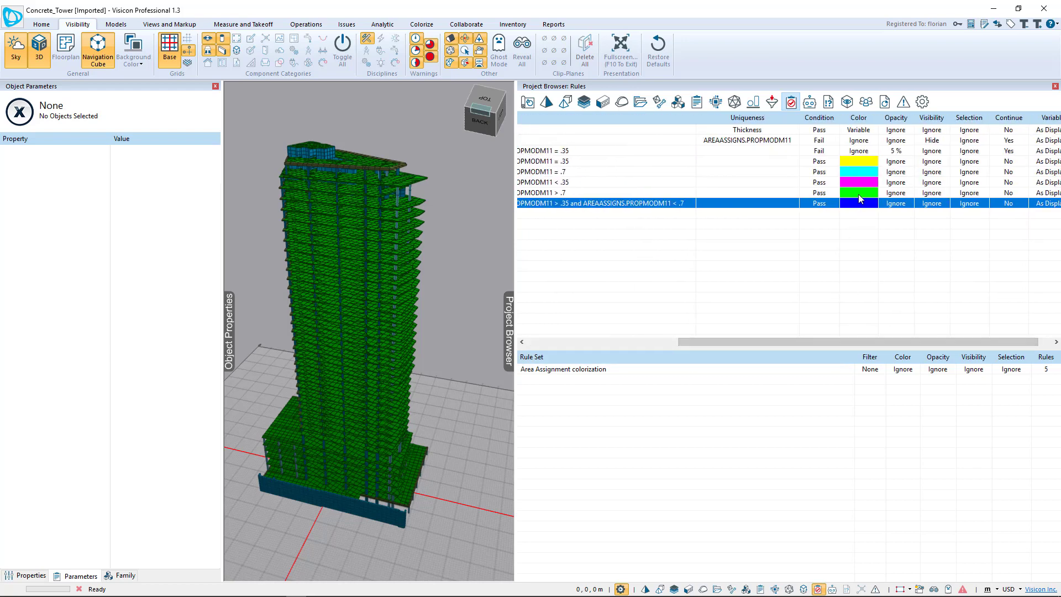
click(861, 193)
click(859, 182)
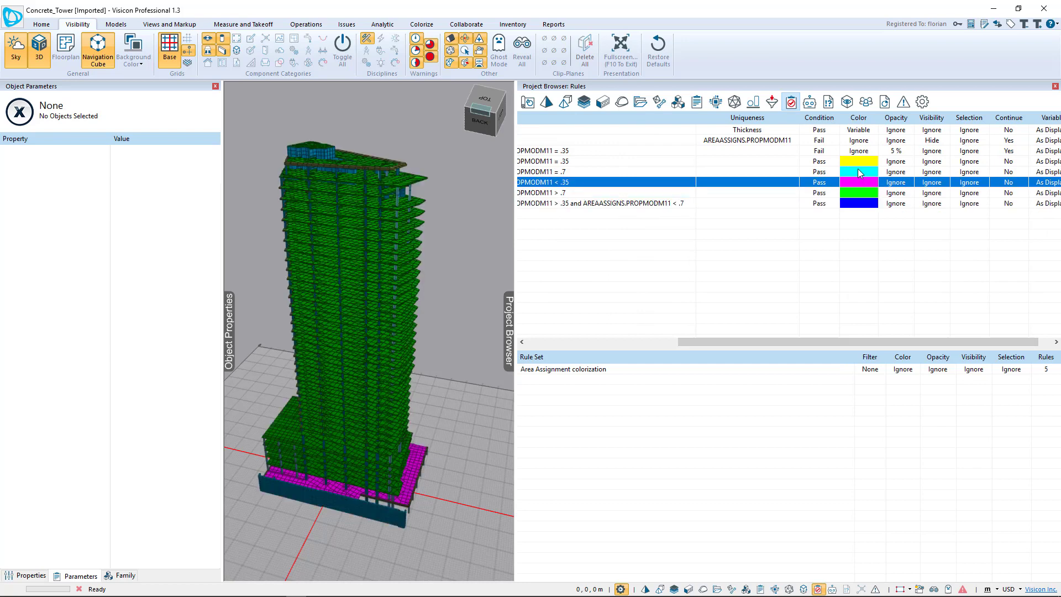
drag(725, 341, 574, 341)
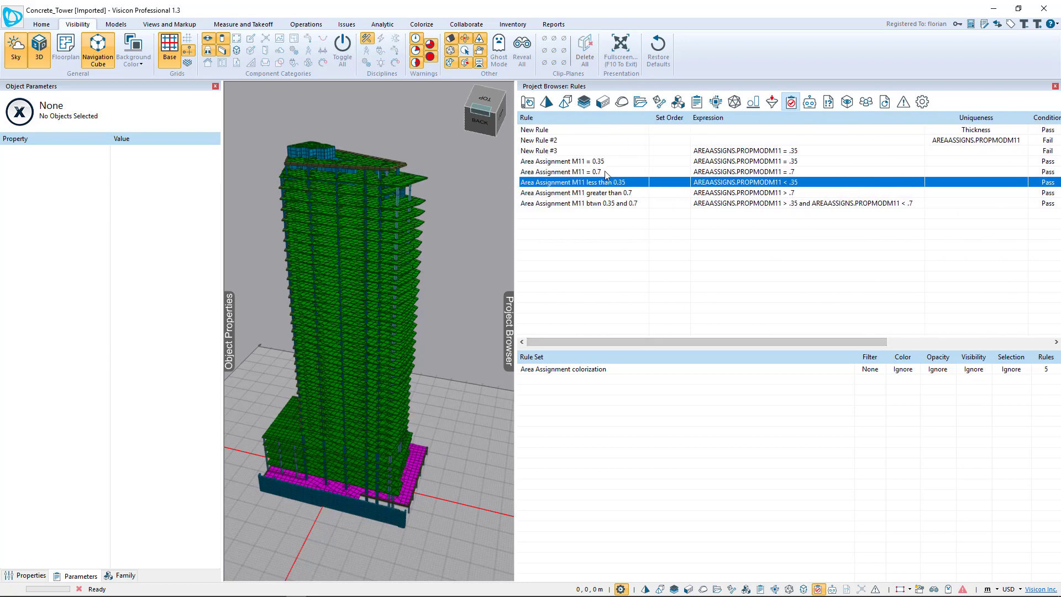
click(580, 372)
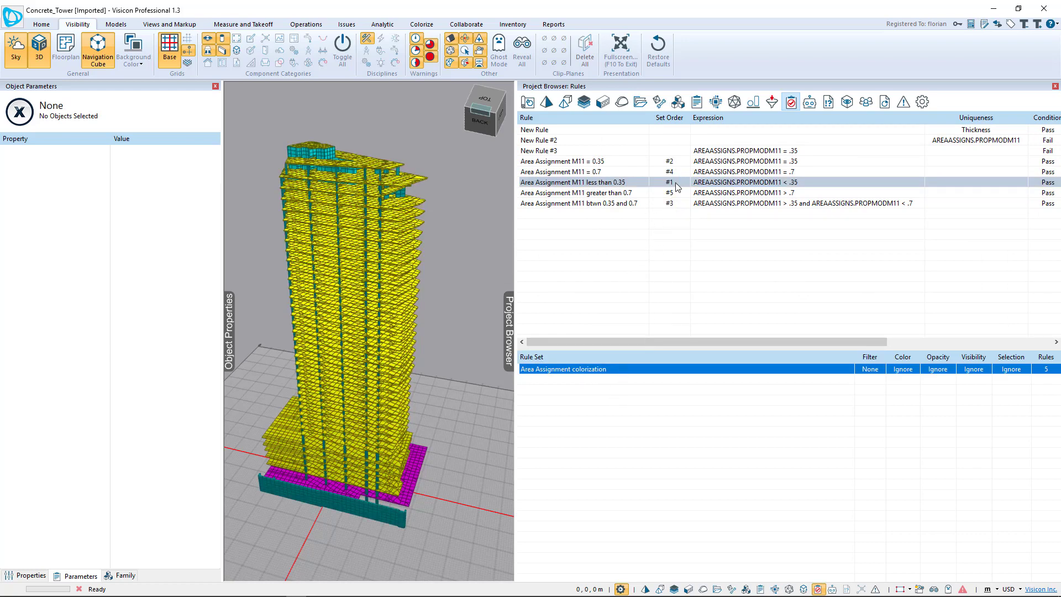
Step: Orbit around the recoloured tower to inspect yellow slabs and the magenta podium slabs
middle_drag(377, 399, 339, 391)
drag(338, 392, 424, 379)
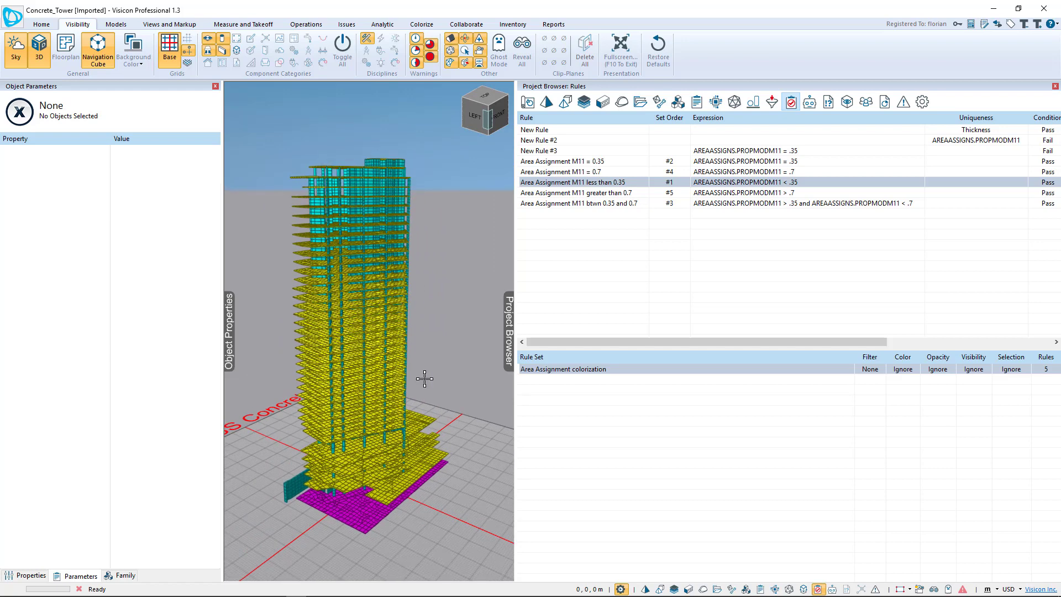
drag(425, 379, 445, 390)
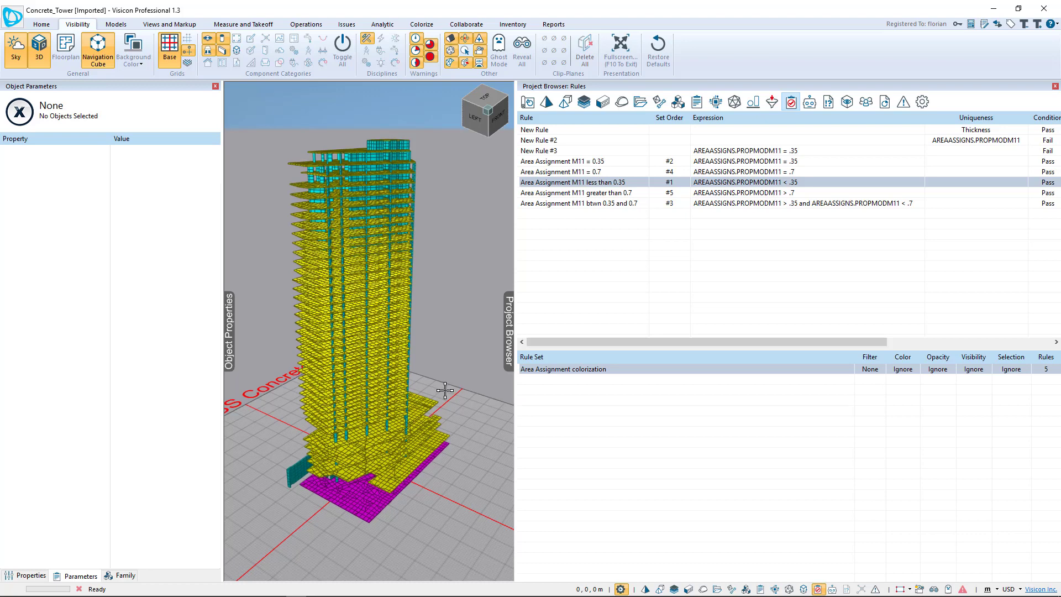
mouse_move(440, 367)
mouse_down()
mouse_move(446, 449)
mouse_move(445, 381)
mouse_move(435, 384)
mouse_up()
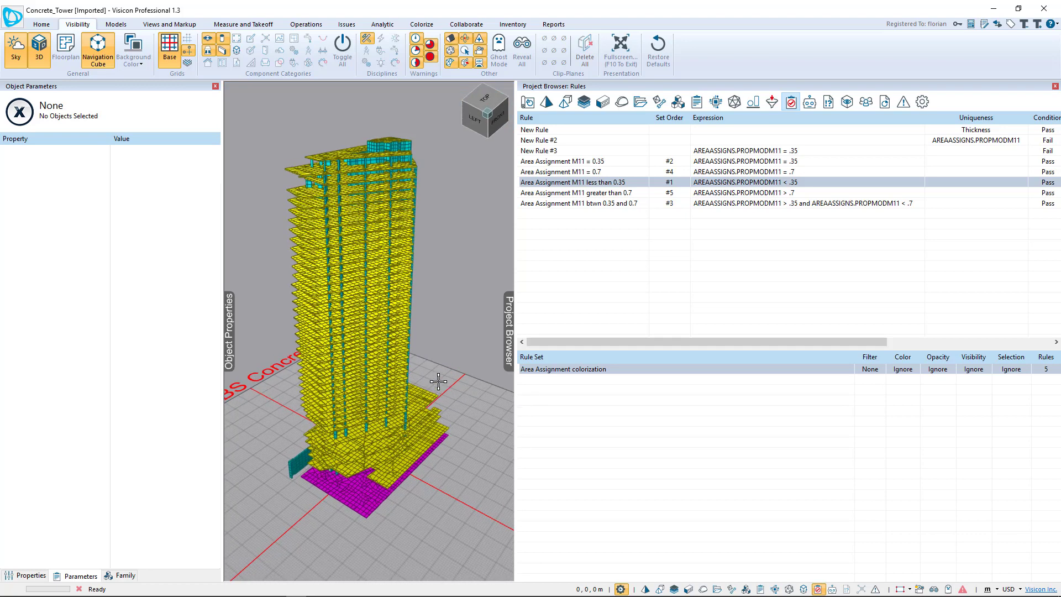